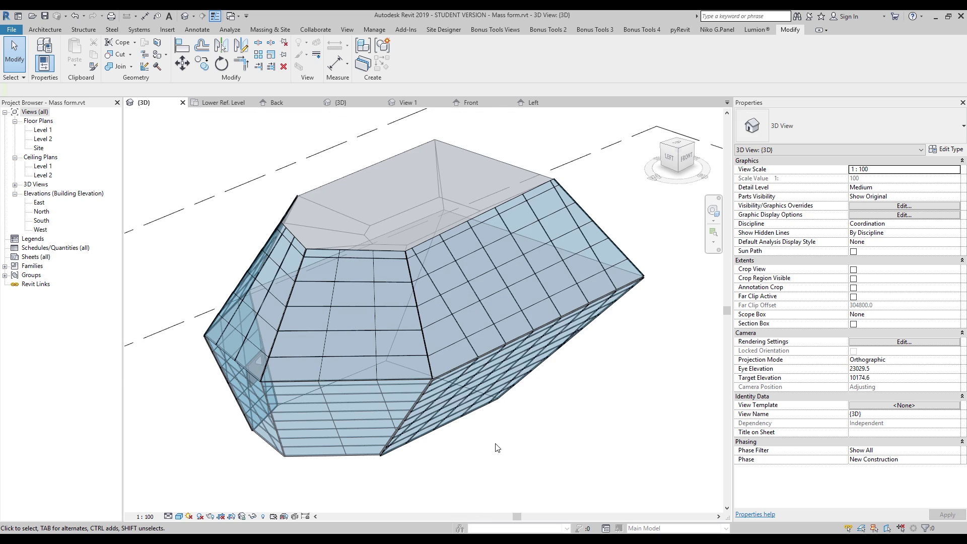
Step: Delete the existing bent column standing beside the mass in the 3D view
scroll(496, 448, "down", 4)
middle_click_drag(528, 451, 511, 382, "shift")
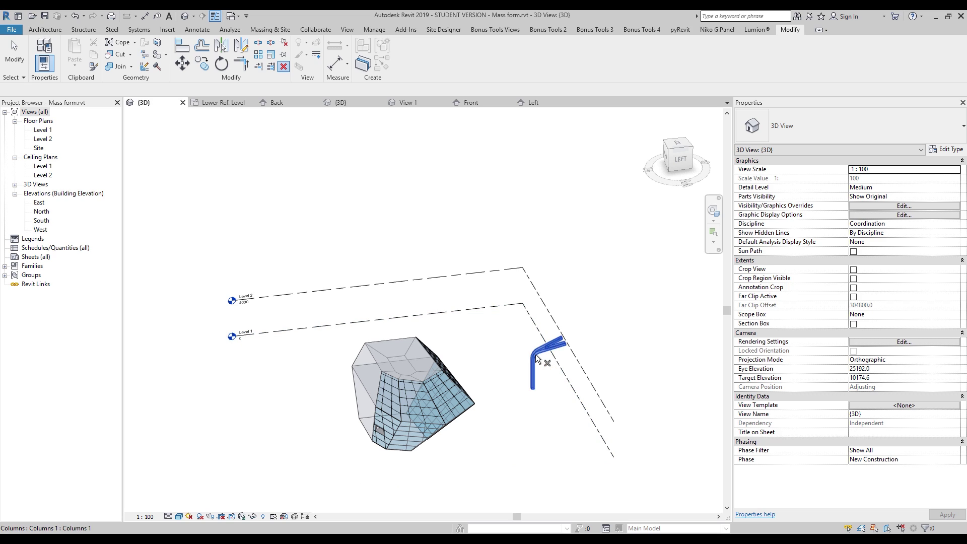
key("Escape")
middle_click_drag(538, 391, 430, 329, "shift")
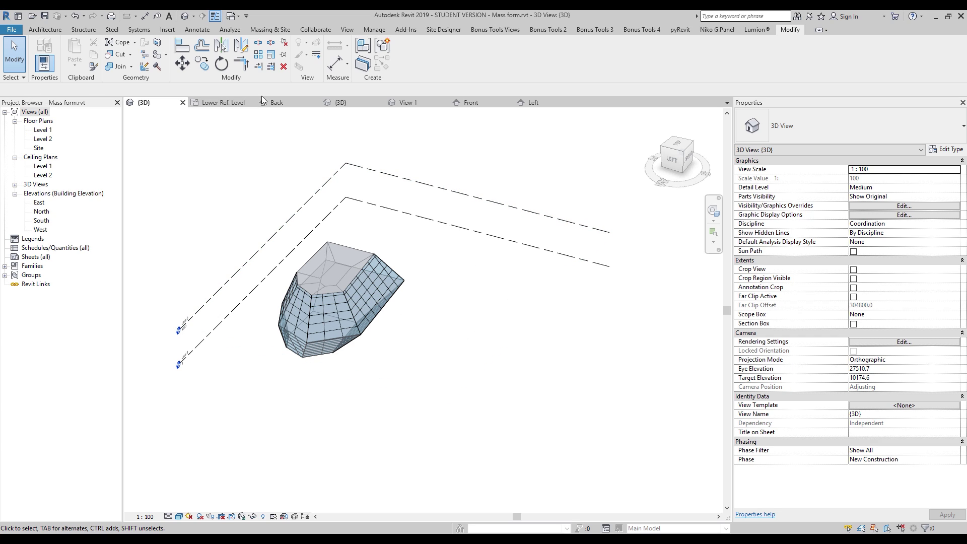
left_click(55, 31)
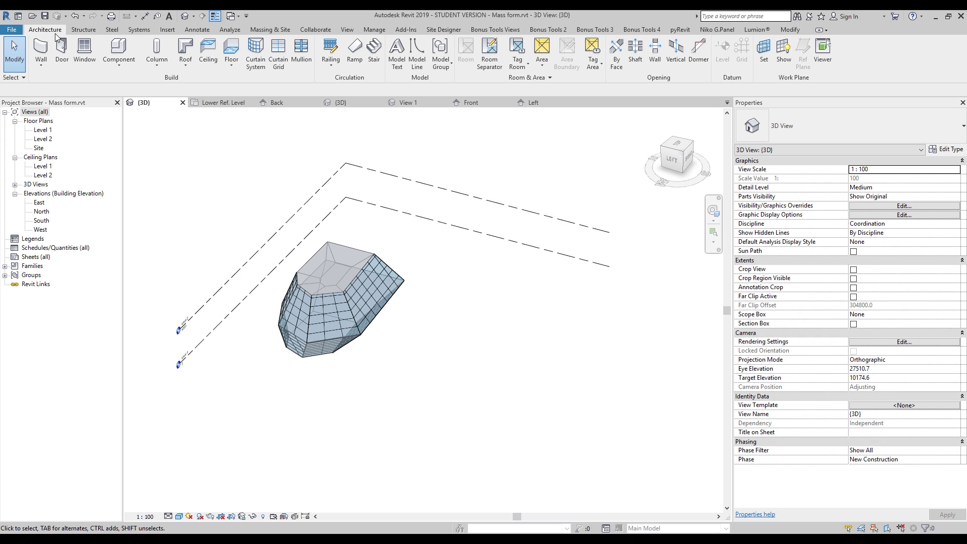
left_click(129, 53)
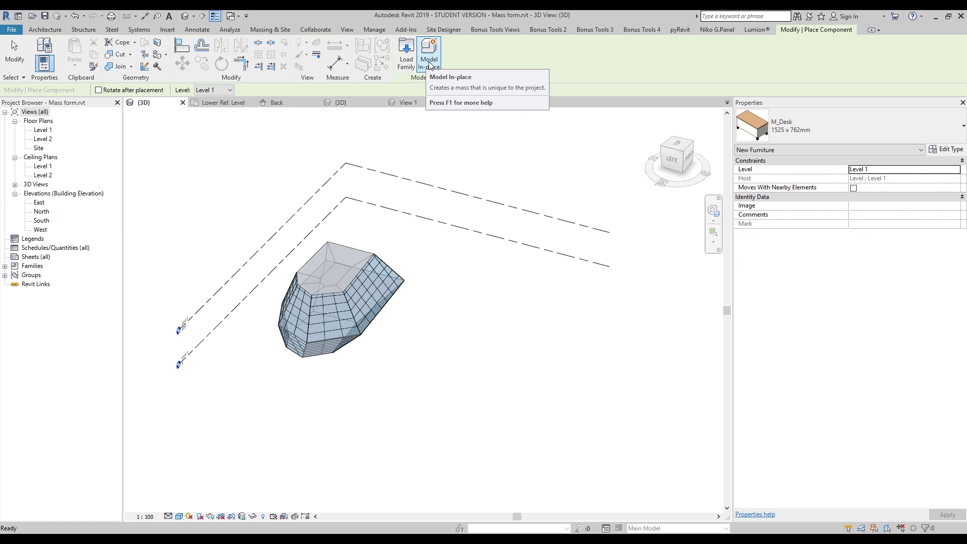
key("Escape")
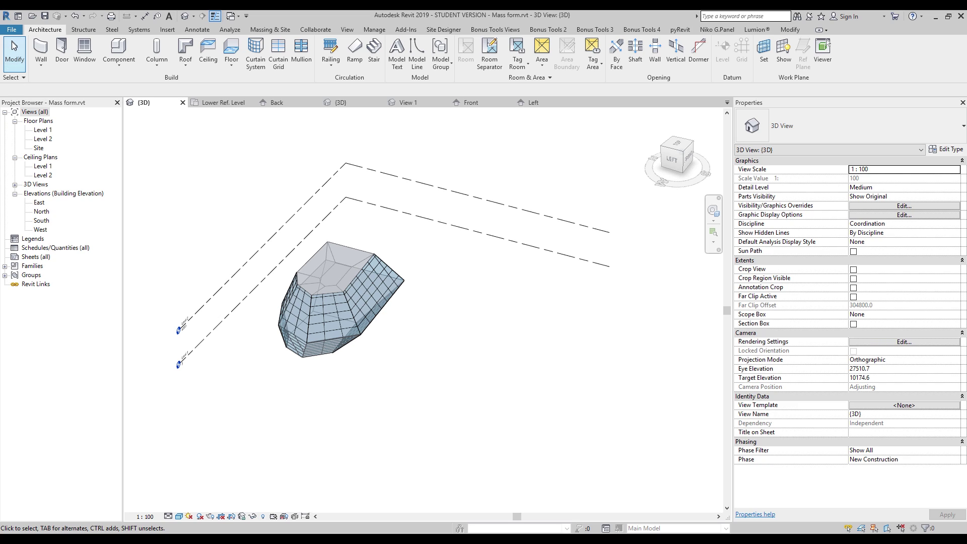
left_click(12, 30)
mouse_move(62, 68)
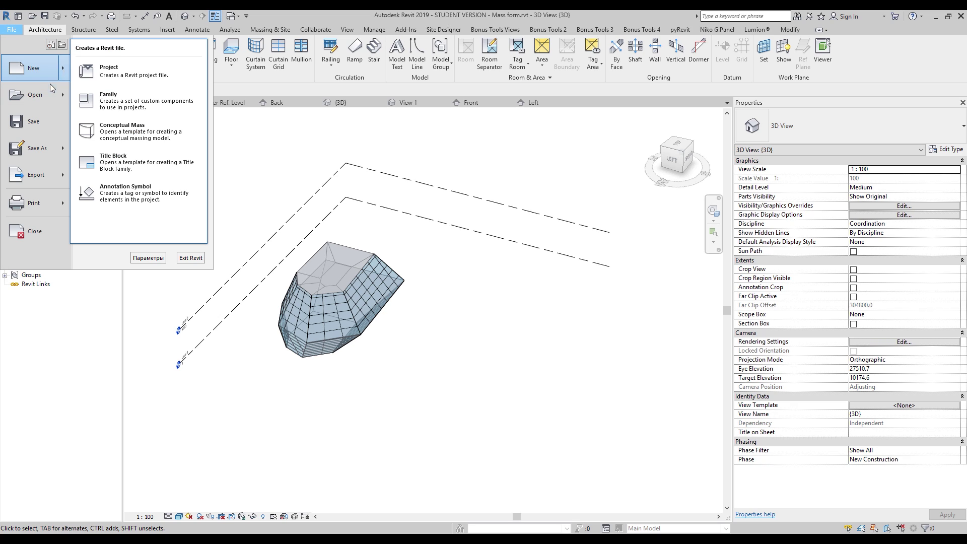
left_click(119, 108)
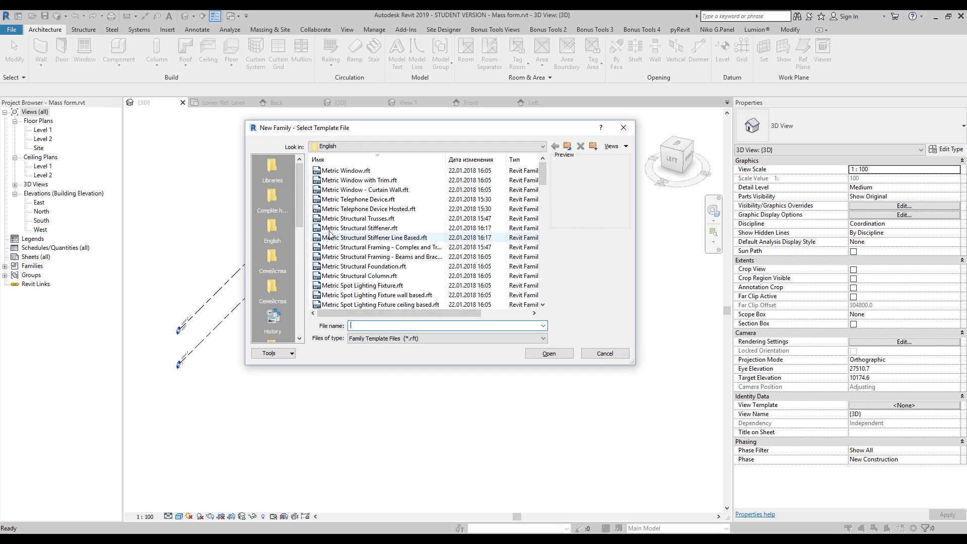
left_click(362, 275)
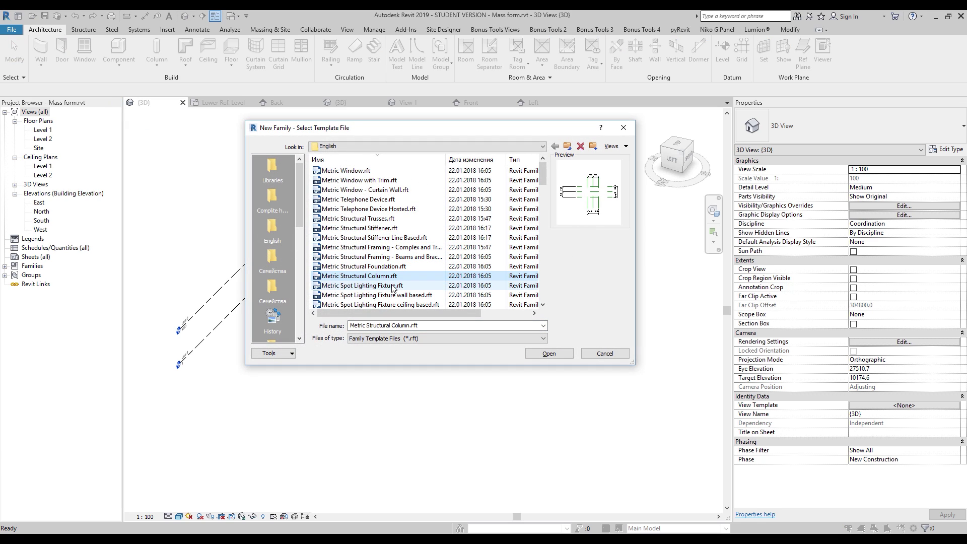
left_click(599, 353)
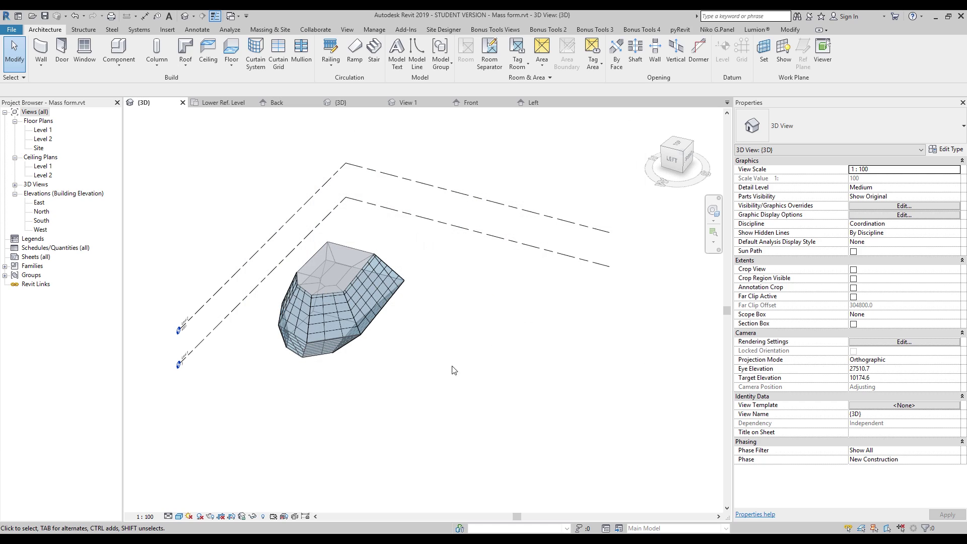
left_click(118, 49)
left_click(433, 68)
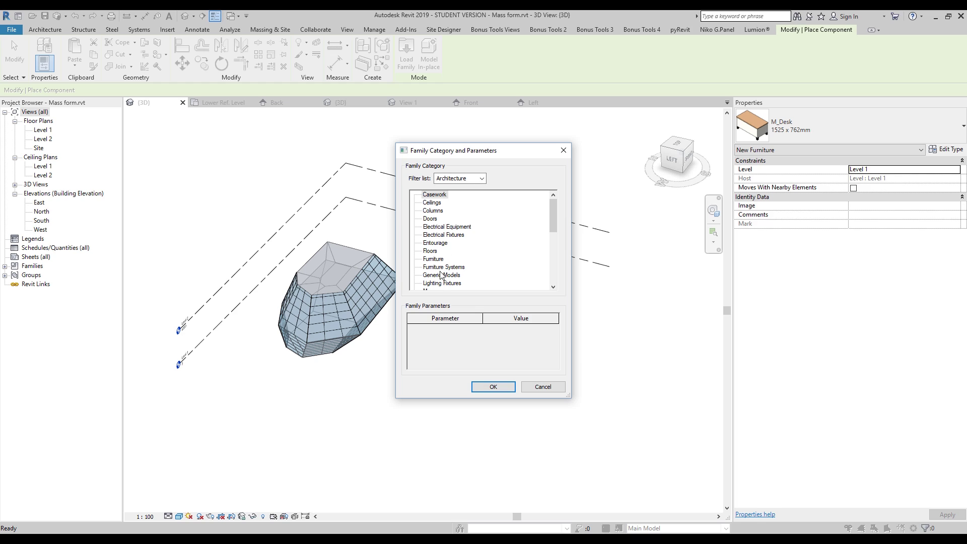
left_click(433, 211)
left_click(541, 387)
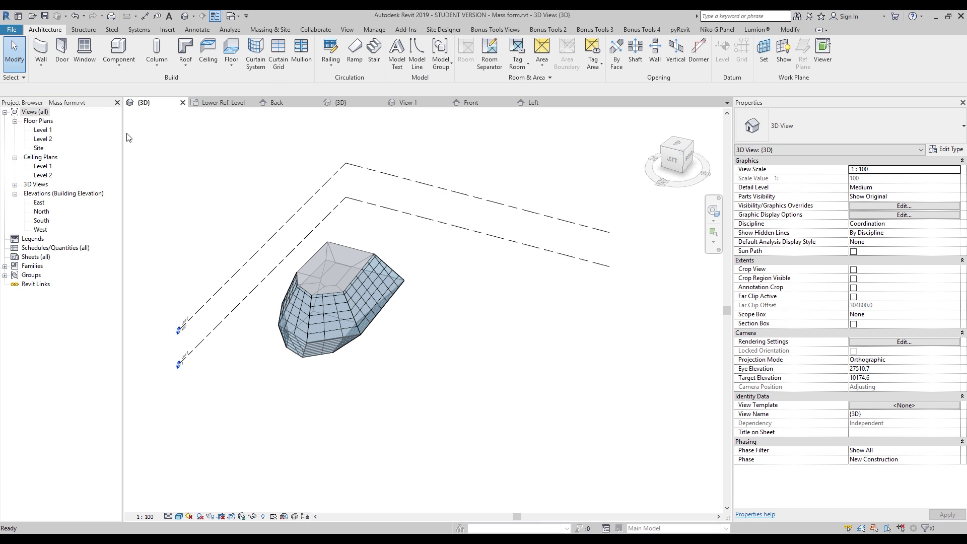
Step: Create a new family from the Metric Structural Column.rft template
left_click(11, 29)
mouse_move(36, 71)
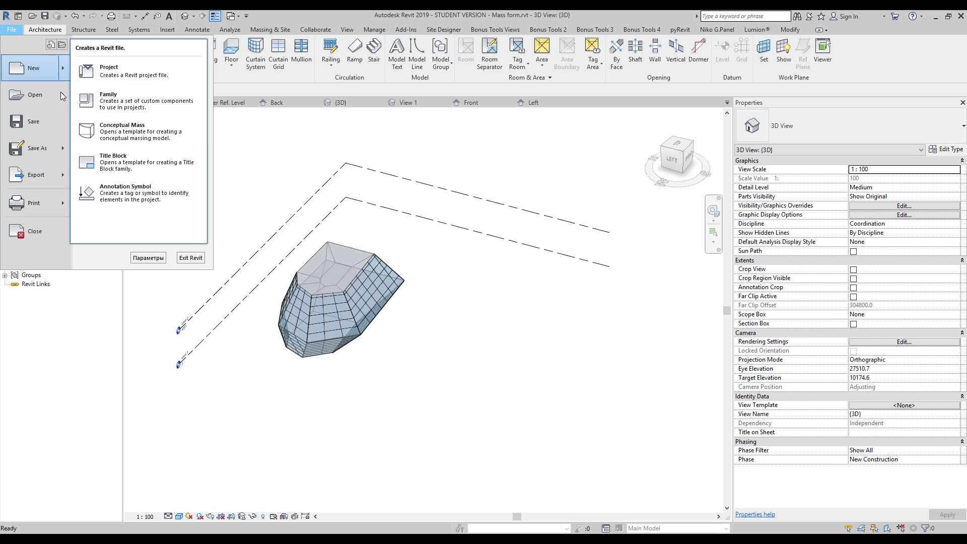
left_click(95, 93)
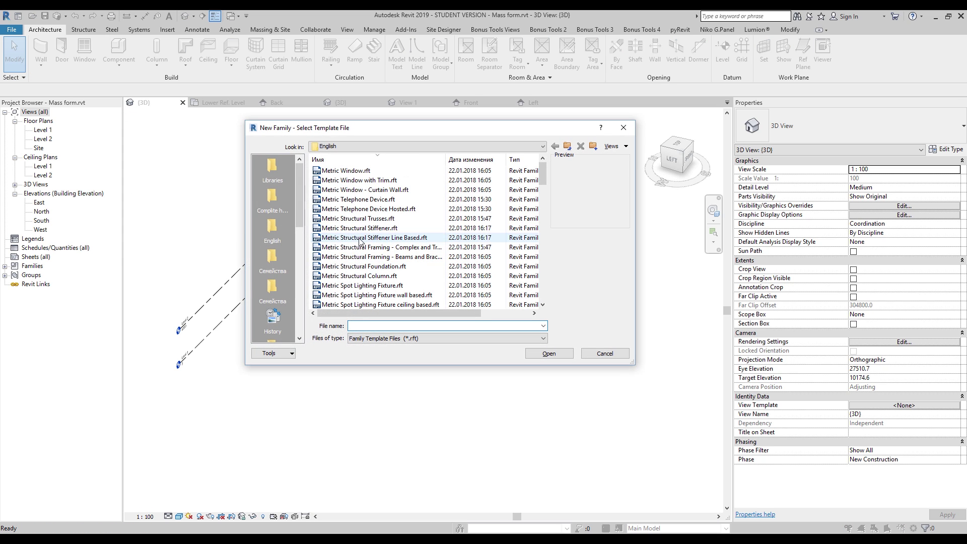
left_click(368, 276)
left_click(549, 353)
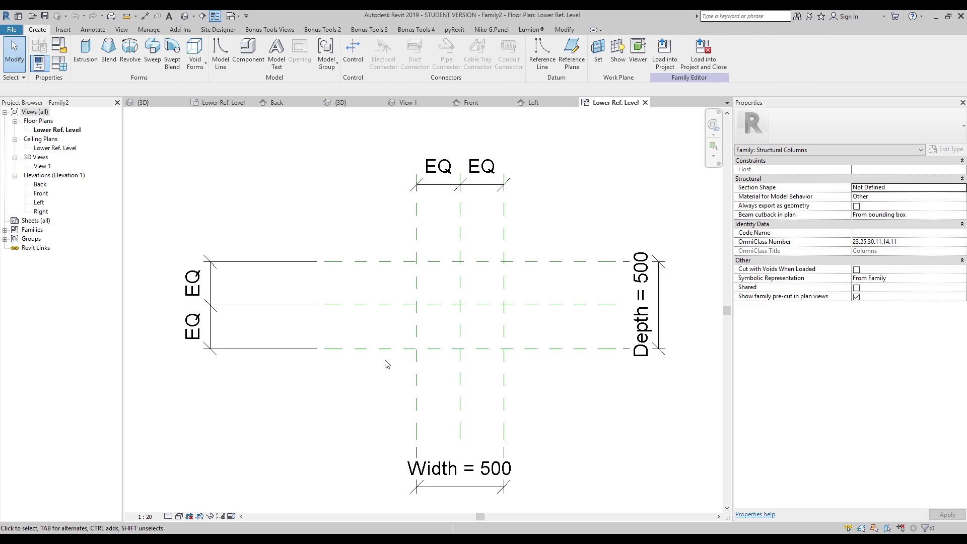
Step: Open the Back elevation of the new column family
middle_click_drag(385, 302, 335, 304)
middle_click_drag(367, 194, 425, 277)
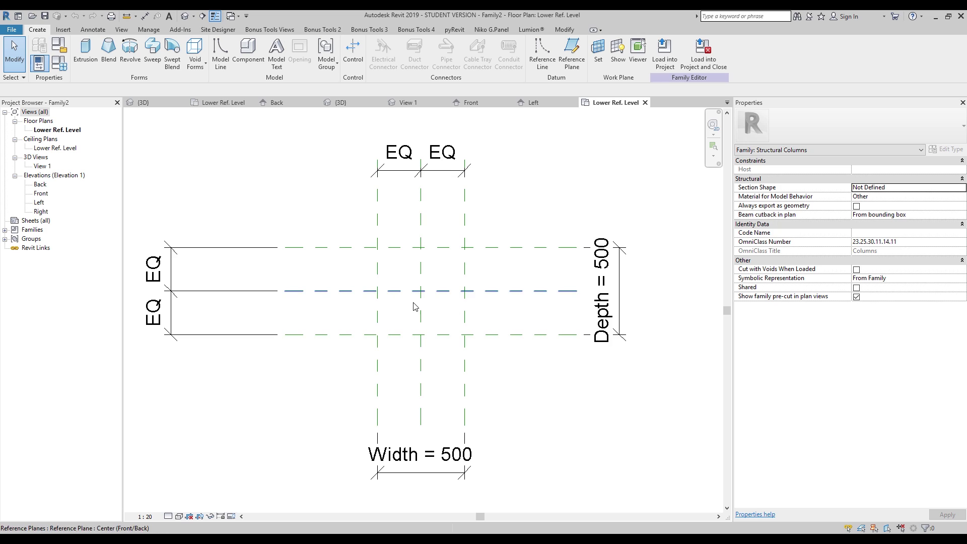
middle_click_drag(422, 293, 401, 304)
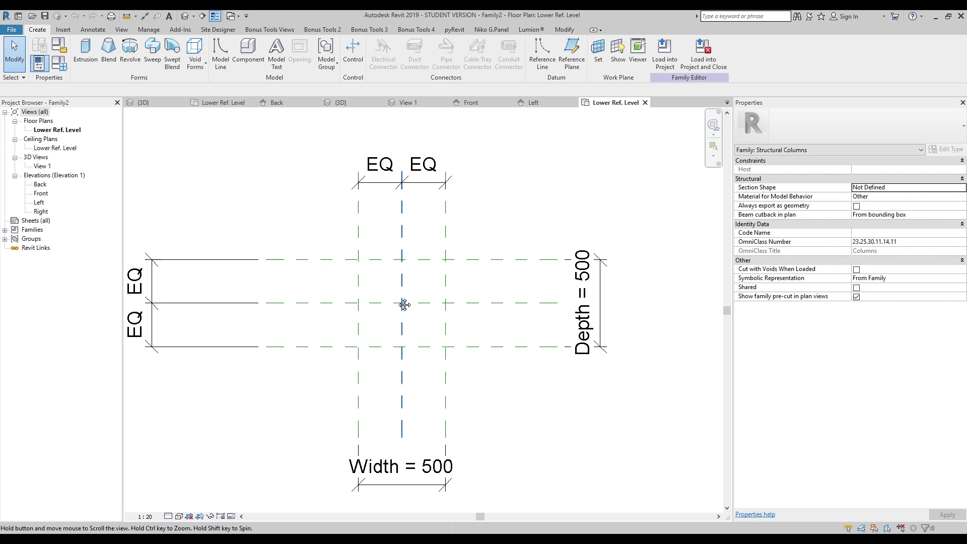
double_click(39, 185)
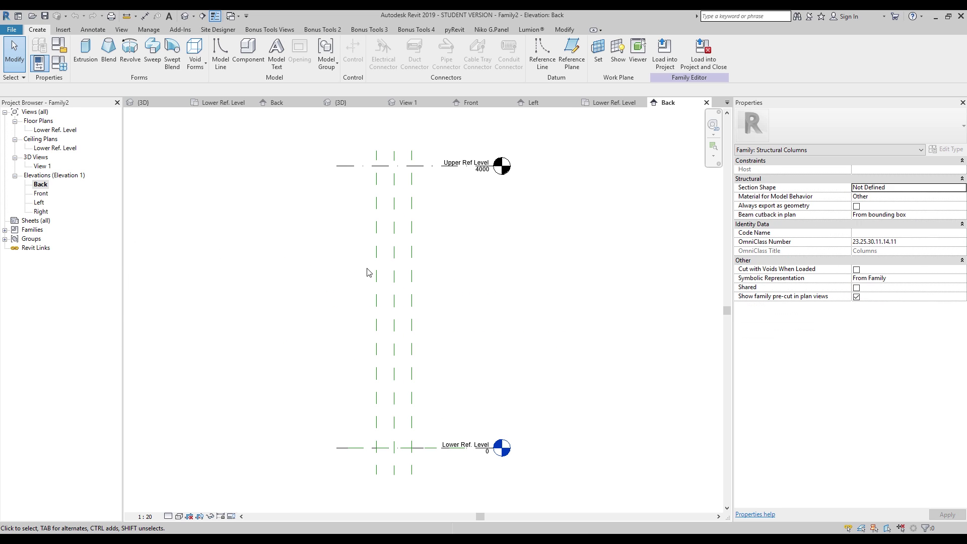
scroll(411, 276, "down", 2)
middle_click_drag(411, 277, 464, 281)
scroll(464, 280, "up", 2)
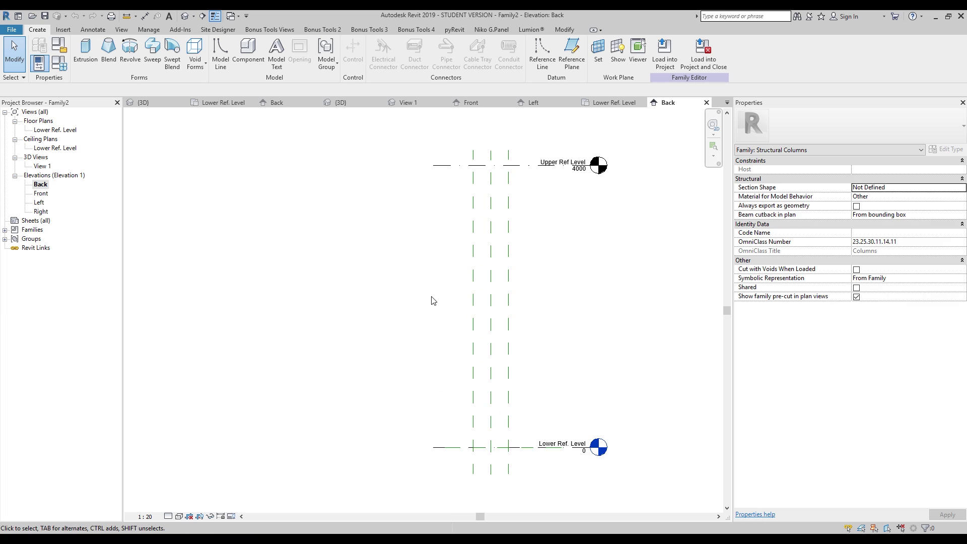
Step: Begin an extrusion and sketch a leaning line about 2900 mm long upward from the intersection of the Lower Ref. Level and the Left reference plane
left_click(85, 50)
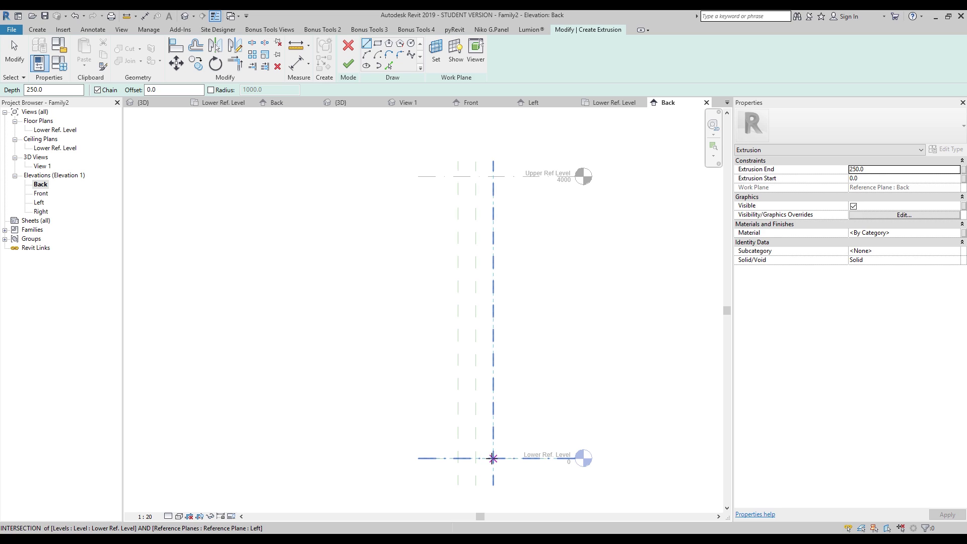
left_click(493, 457)
left_click(417, 270)
middle_click_drag(285, 282, 432, 287)
key("Escape")
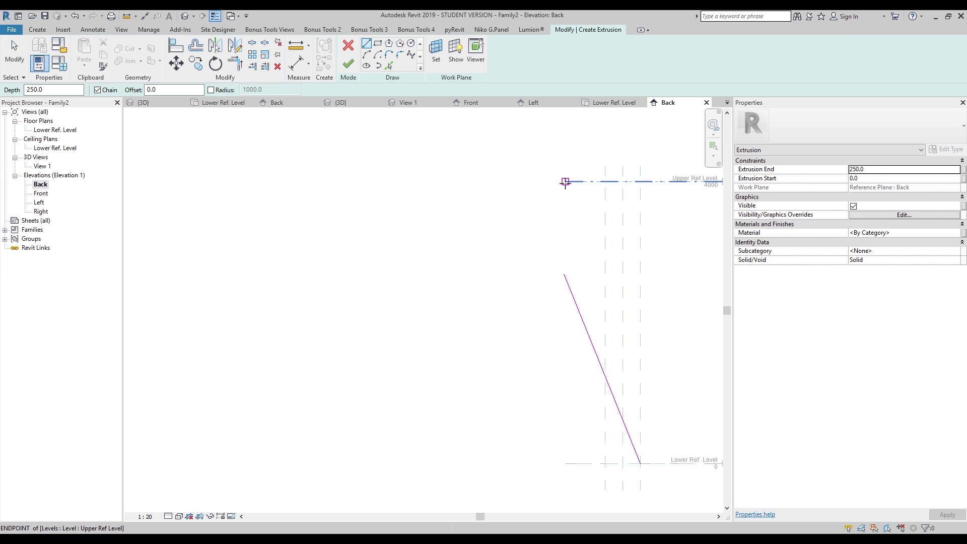
Step: Sketch a second, gently sloping line about 2780 mm long, separate from the leaning line and ending near the Upper Ref Level's height
left_click(521, 216)
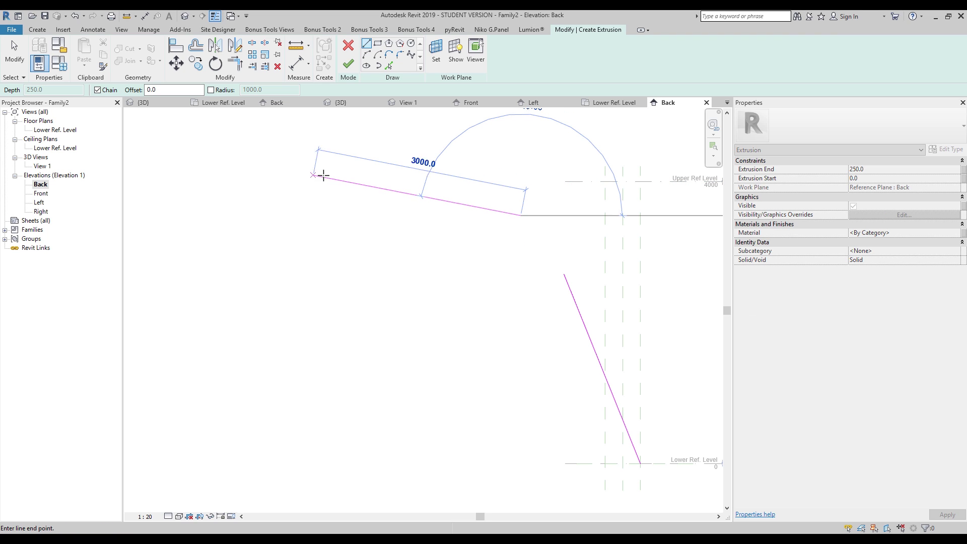
left_click(331, 182)
key("Escape")
key("Escape")
mouse_move(468, 283)
middle_mouse_down()
mouse_move(395, 281)
mouse_move(389, 258)
mouse_move(428, 254)
middle_mouse_up()
left_click(281, 183)
middle_click_drag(509, 264, 496, 264)
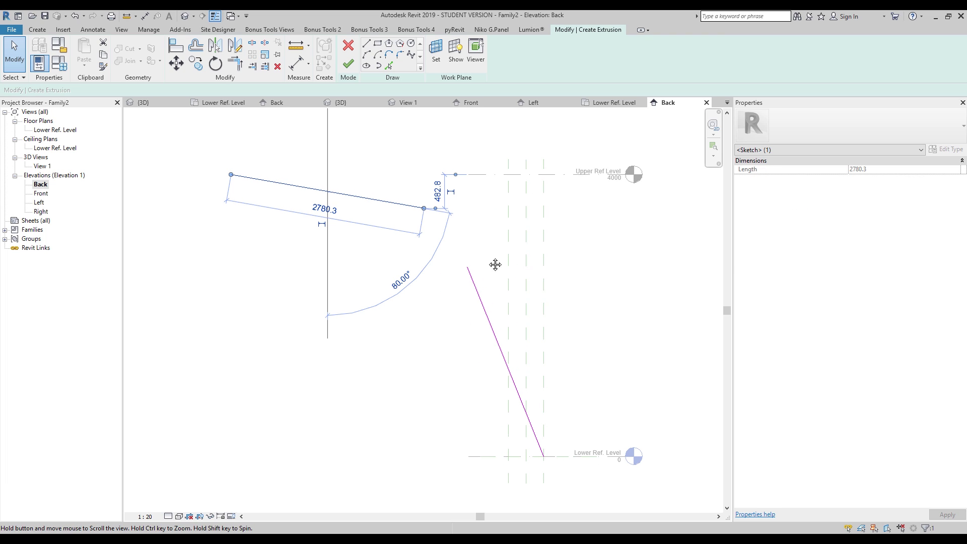
left_click(591, 259)
left_click(499, 346)
left_click(604, 324)
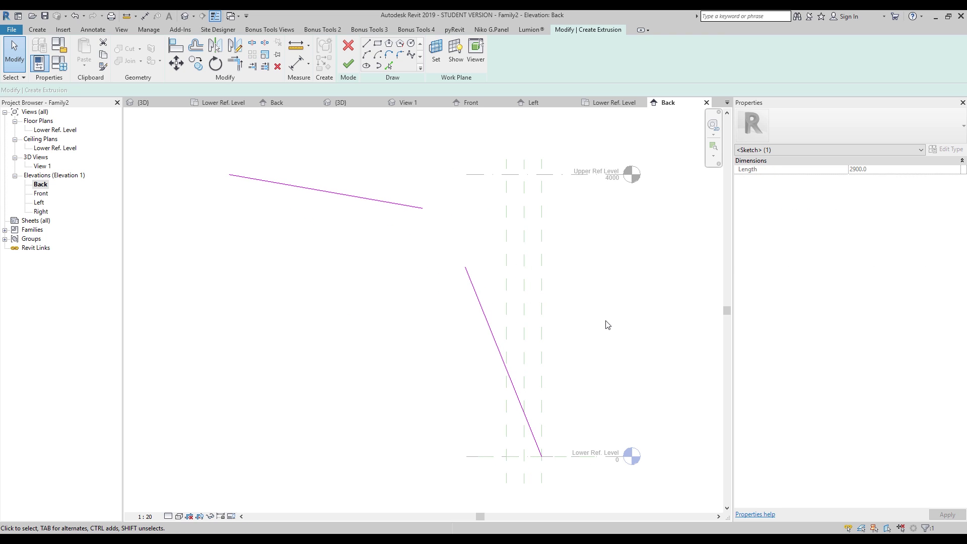
Step: Join the leaning and sloping lines with a fillet arc of about 3840 mm radius
left_click(398, 58)
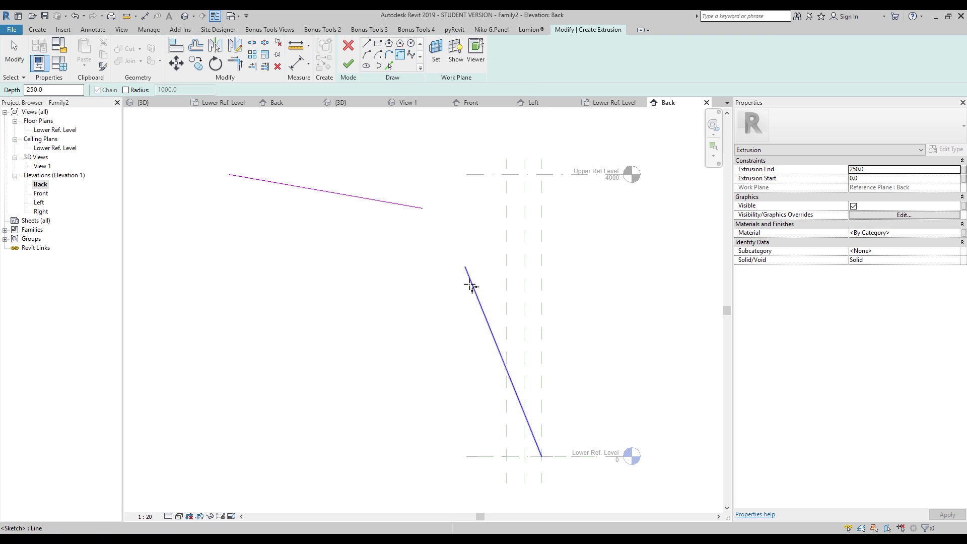
left_click(467, 278)
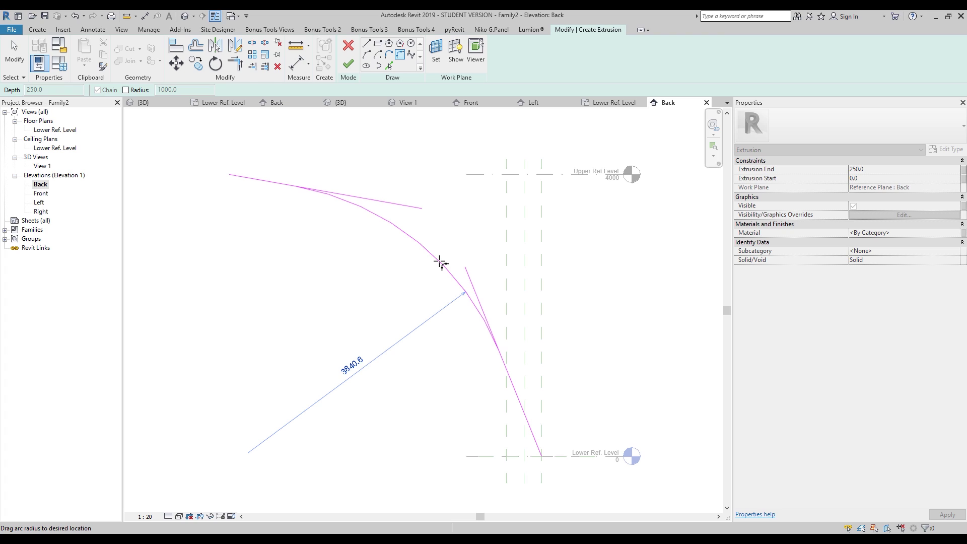
left_click(440, 262)
key("Escape")
key("Escape")
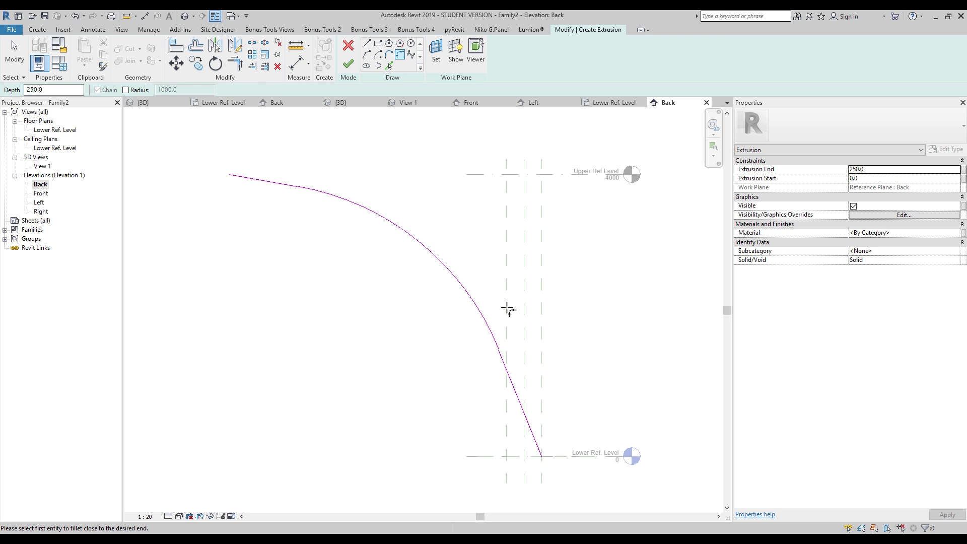
Step: Offset copies of the sloping line, arc and leaning line 500 mm toward the inside of the curve
middle_click_drag(542, 370, 570, 359)
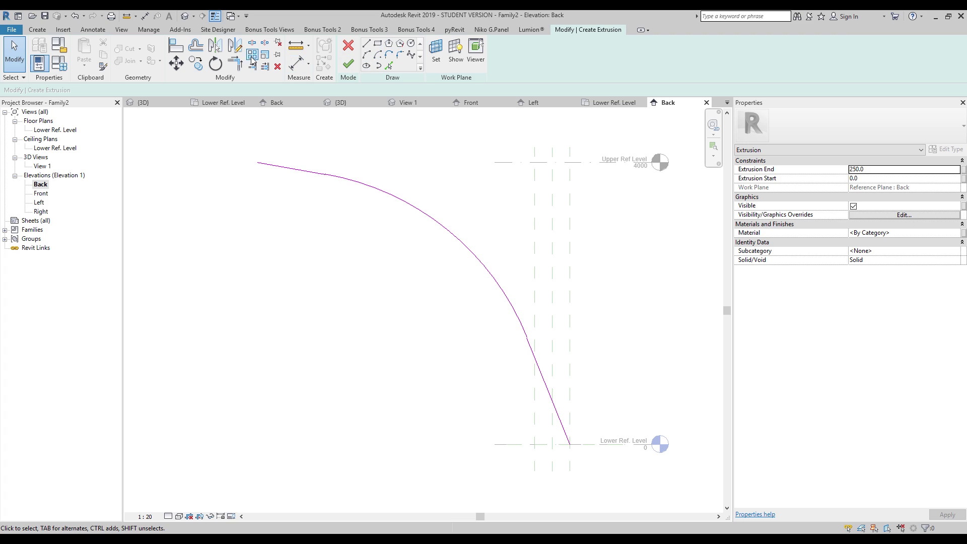
left_click(197, 46)
left_click_drag(227, 89, 172, 89)
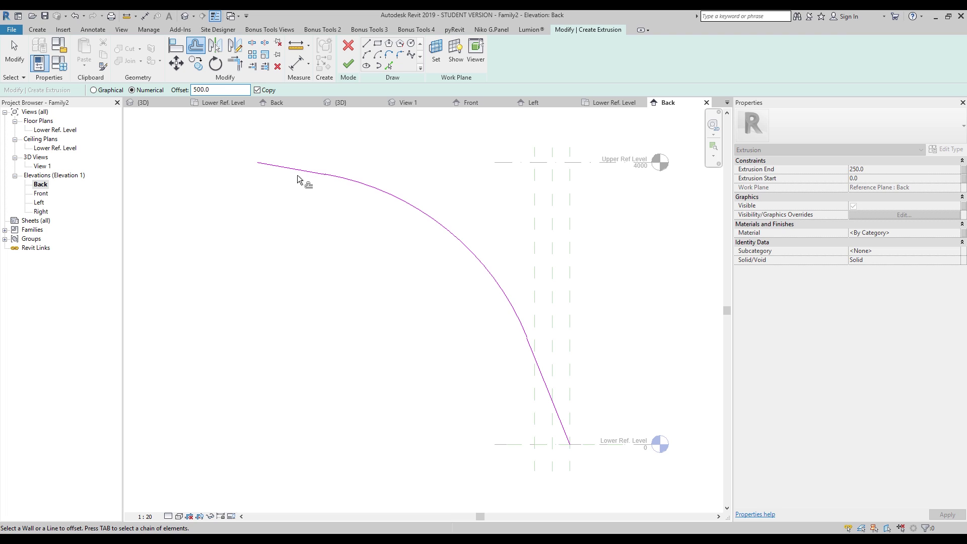
left_click(355, 183)
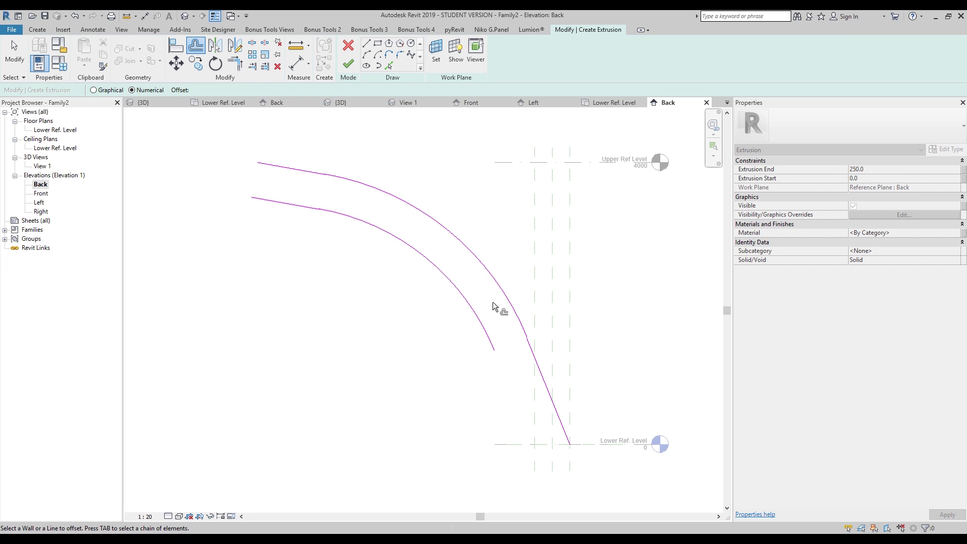
left_click(539, 358)
key("Escape")
Step: Sketch a horizontal line about 1040 mm long on the Lower Ref. Level, from the outer line's lower end past the inner line
scroll(563, 467, "up", 3)
scroll(562, 465, "up", 1)
left_click(366, 43)
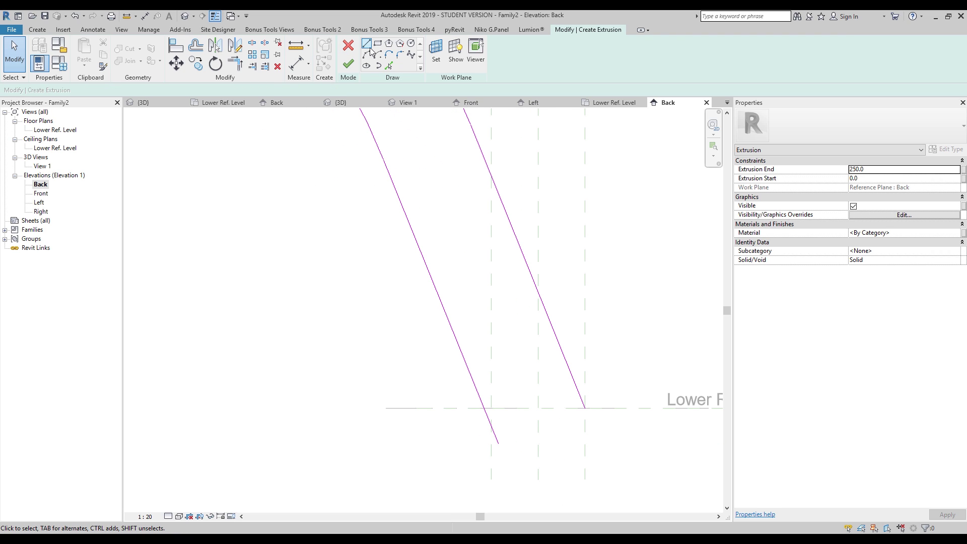
left_click(584, 408)
left_click(390, 408)
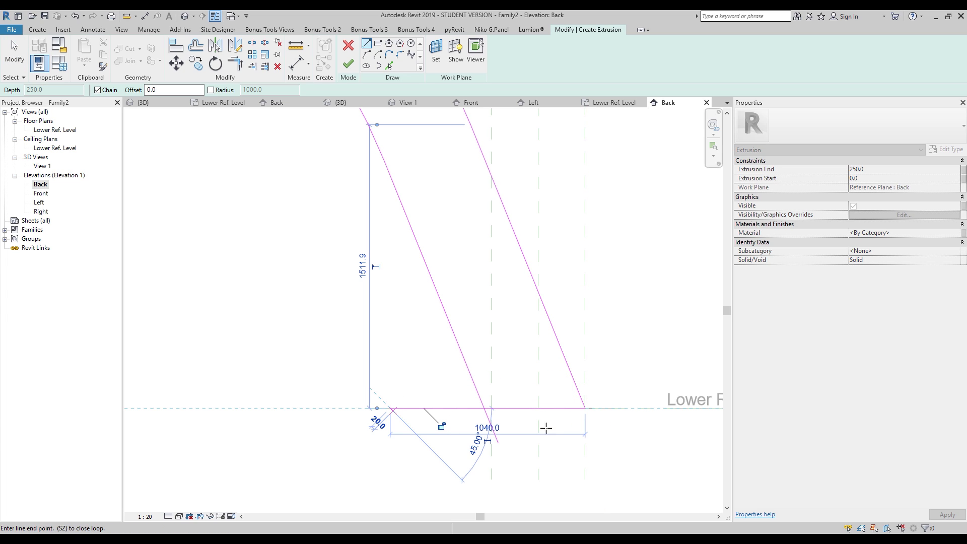
key("Escape")
key("Escape")
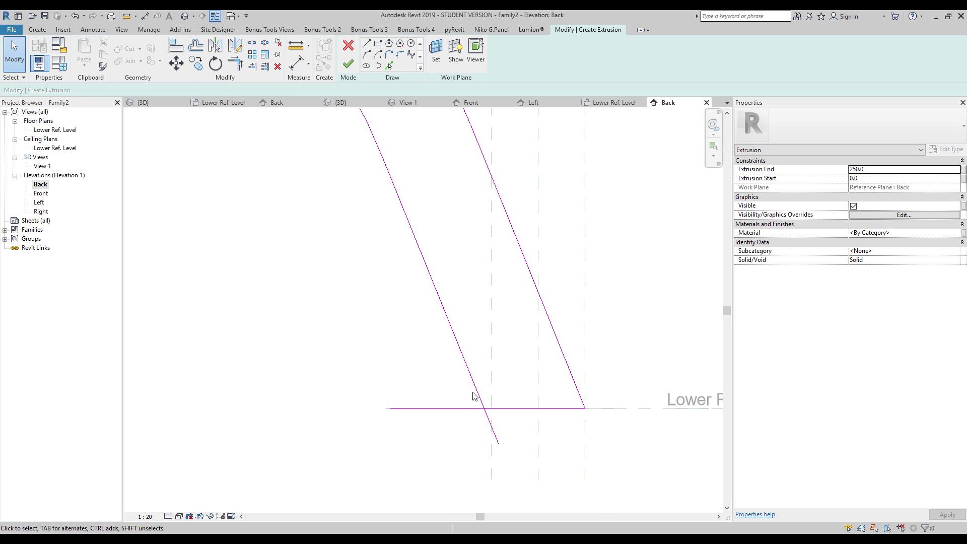
Step: Trim the inner leaning line and the base line to a corner at the Lower Ref. Level
key("t")
key("r")
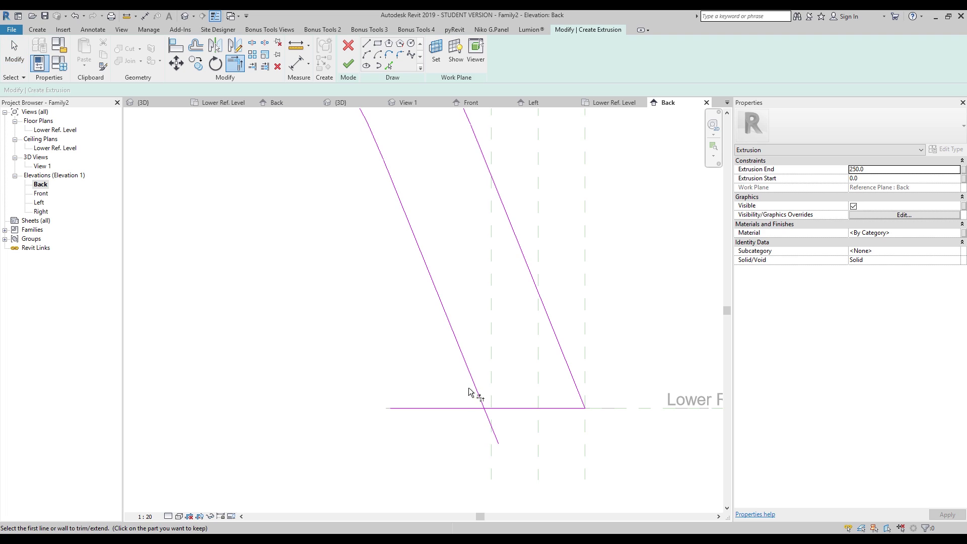
left_click(504, 408)
left_click(479, 397)
Step: Sketch a vertical line 860 mm long upward from the free end of the inner sloping line, past the outer sloping line
scroll(471, 360, "down", 4)
scroll(384, 267, "up", 6)
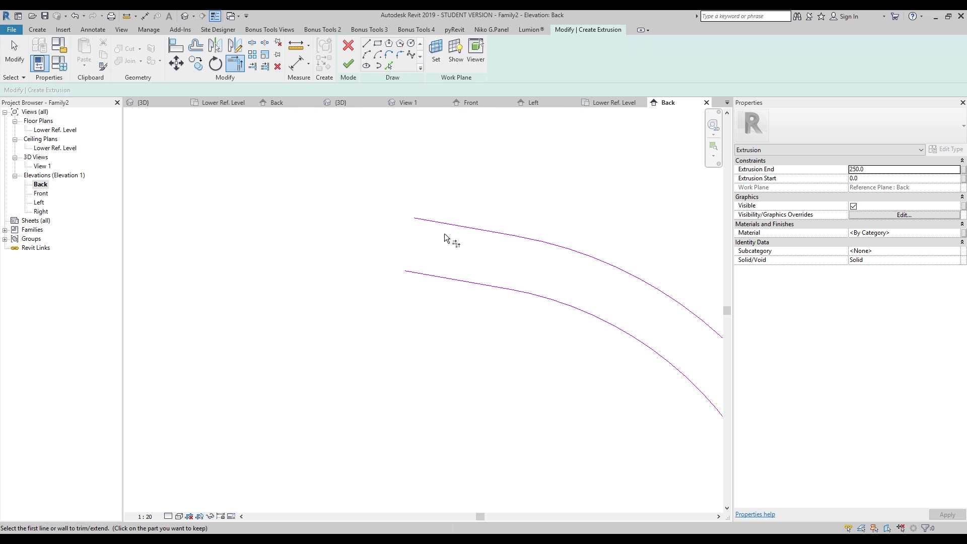
left_click(366, 43)
left_click(391, 282)
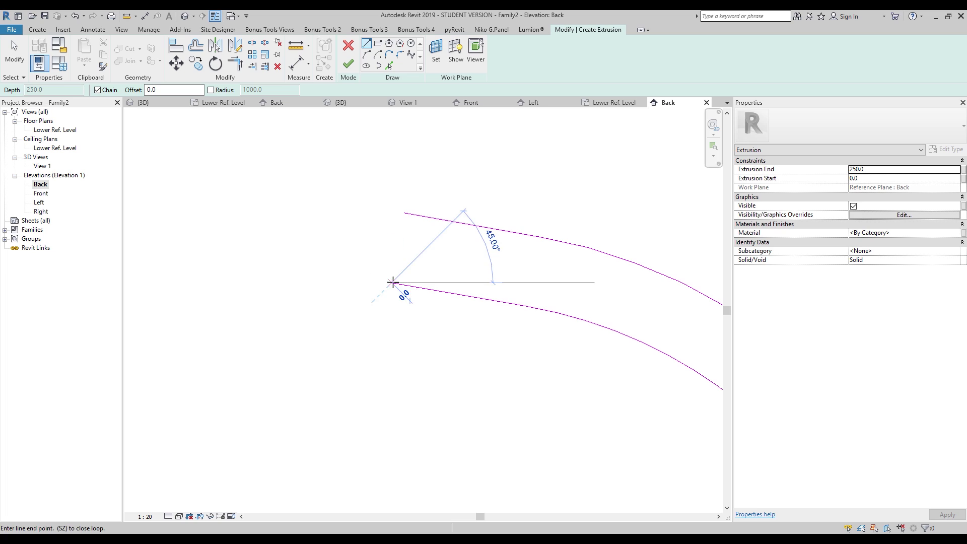
left_click(391, 160)
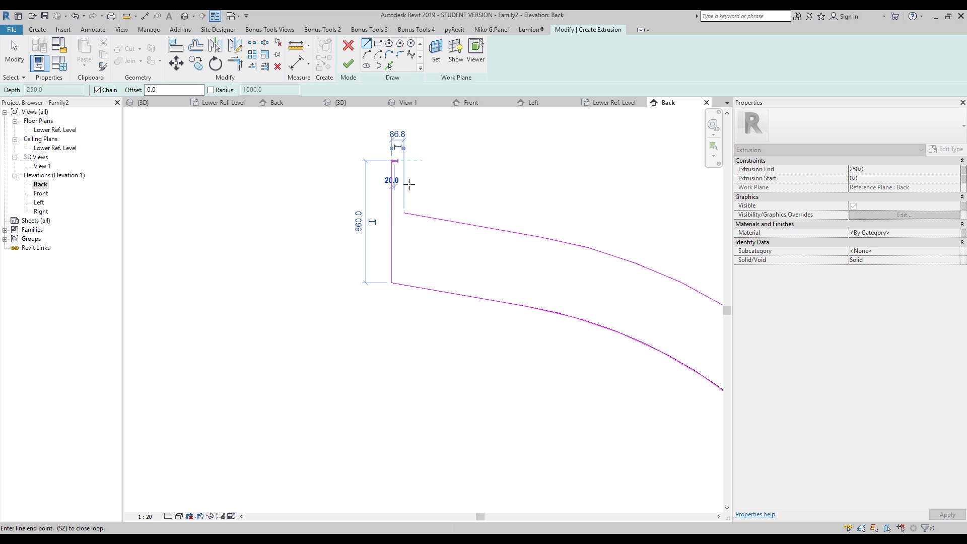
key("Escape")
key("Escape")
Step: Trim the outer sloping line and the vertical end line to a corner, closing the curved profile
key("r")
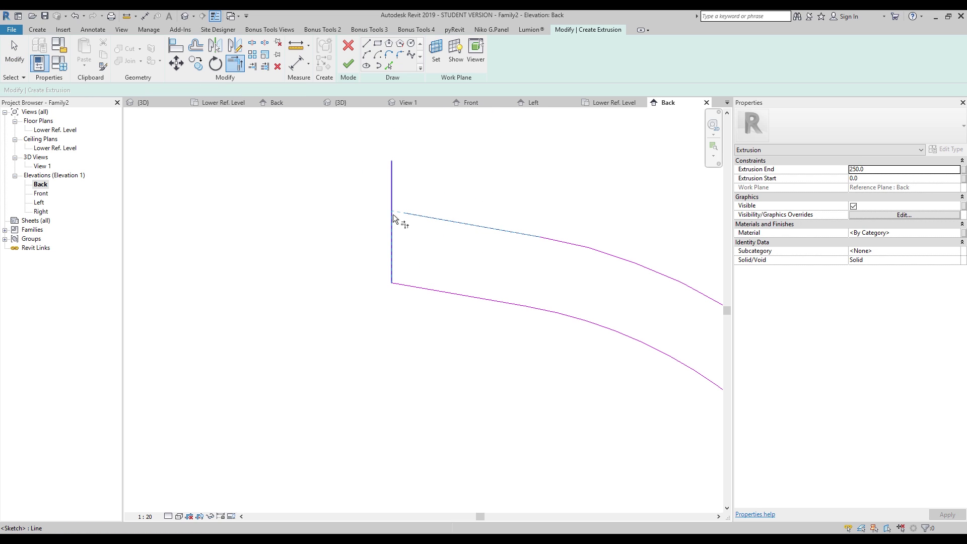
left_click(400, 213)
left_click(391, 237)
scroll(400, 174, "down", 2)
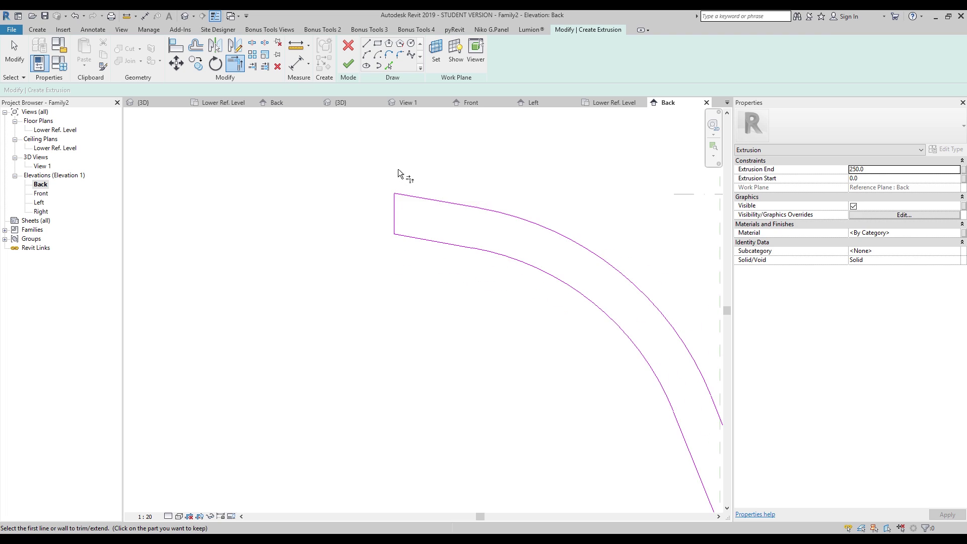
key("Escape")
Step: Finish the extrusion sketch and deselect the resulting curved solid
middle_click_drag(551, 322, 416, 315)
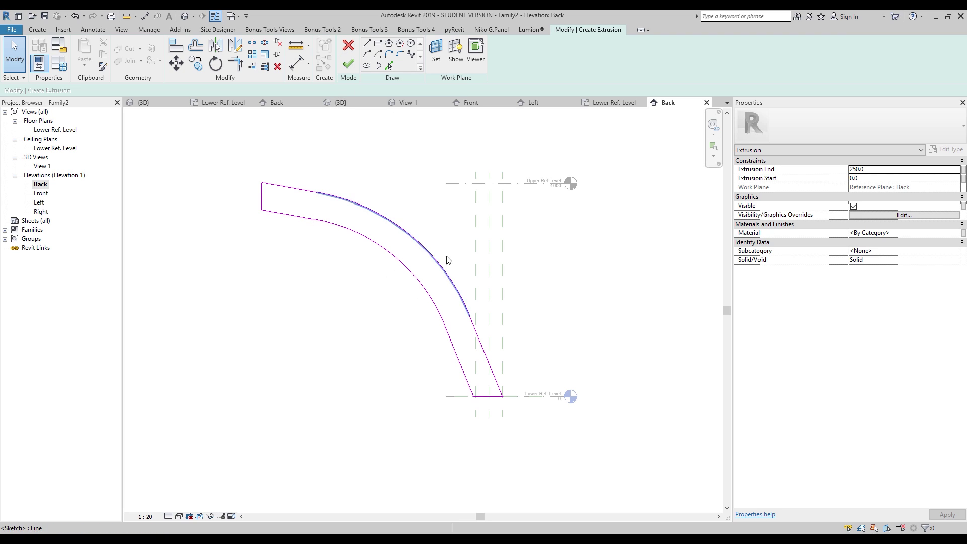
left_click(354, 64)
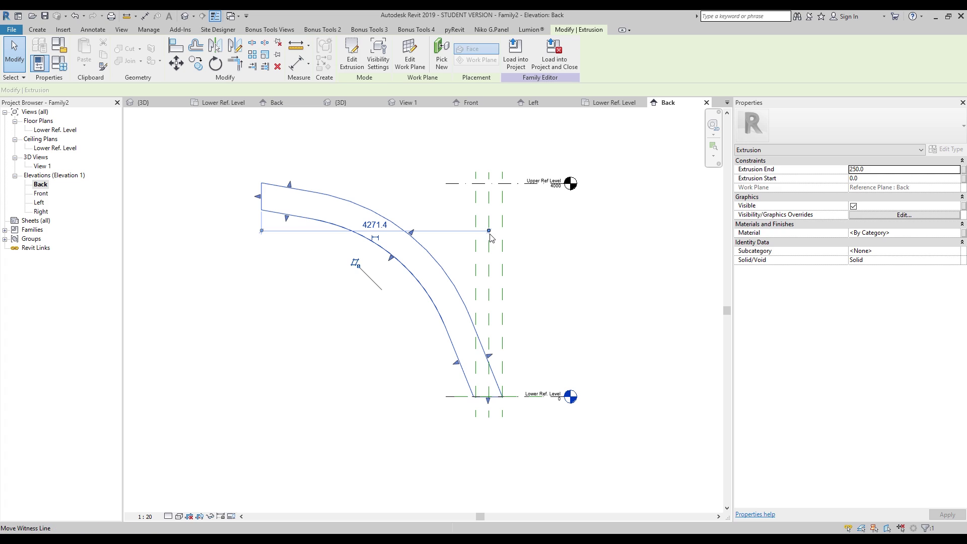
left_click(562, 269)
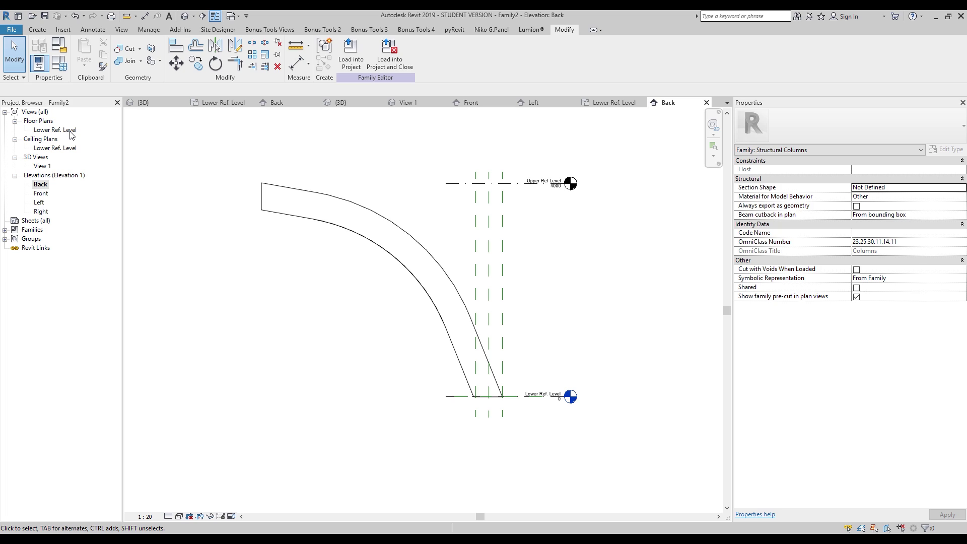
Step: Open the default 3D view and stretch the extrusion's depth with its shape handle to form a wide curved slab
left_click(184, 16)
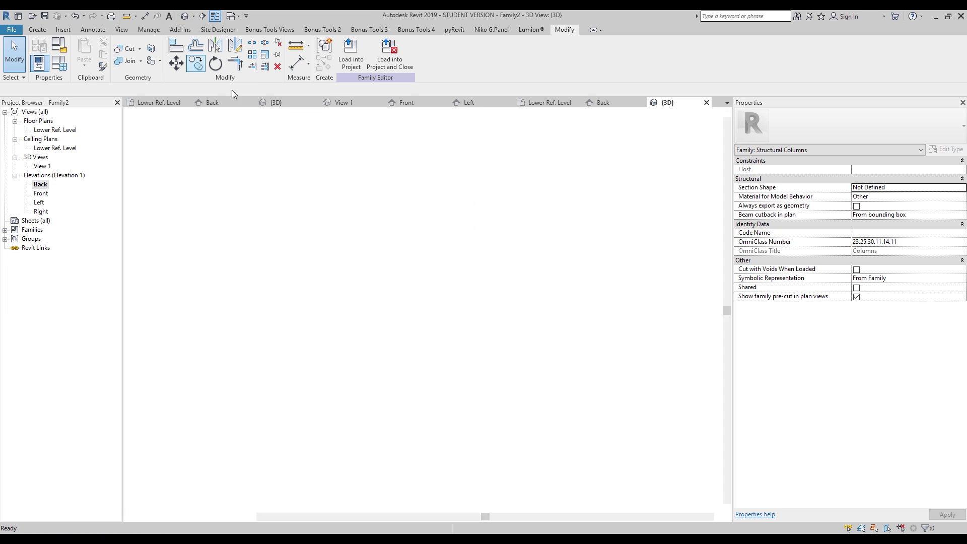
middle_click_drag(347, 196, 391, 227, "shift")
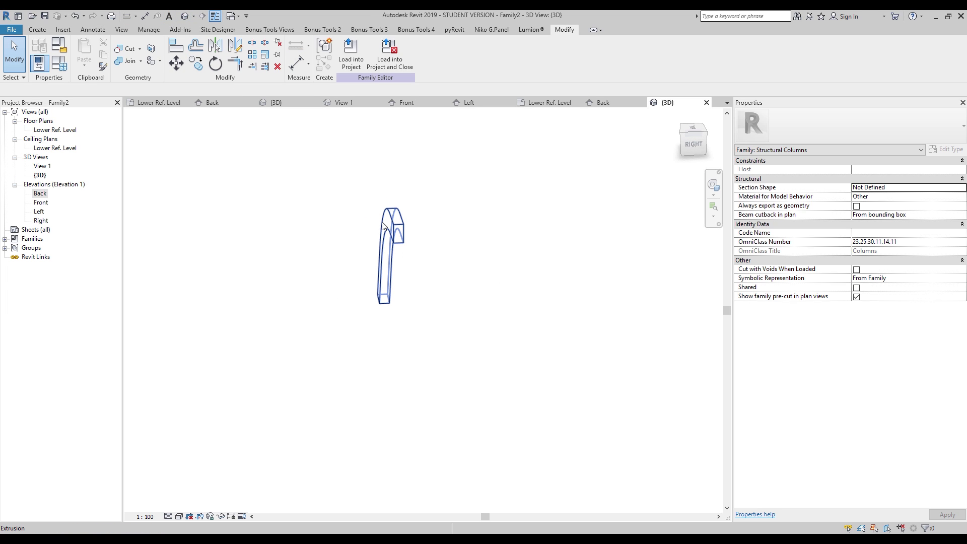
left_click(391, 227)
middle_click_drag(464, 235, 437, 267, "shift")
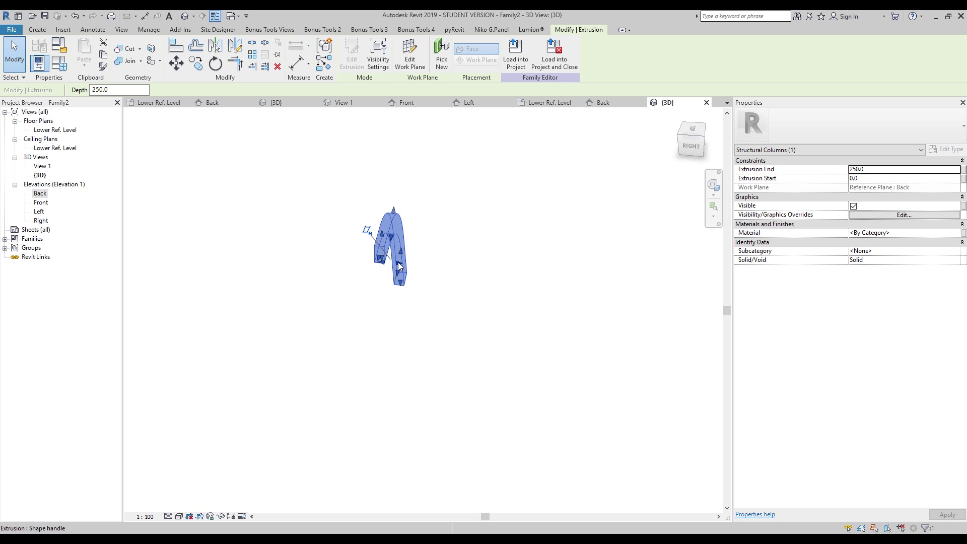
left_click_drag(400, 267, 323, 262)
left_click(442, 339)
middle_click_drag(442, 339, 476, 319, "shift")
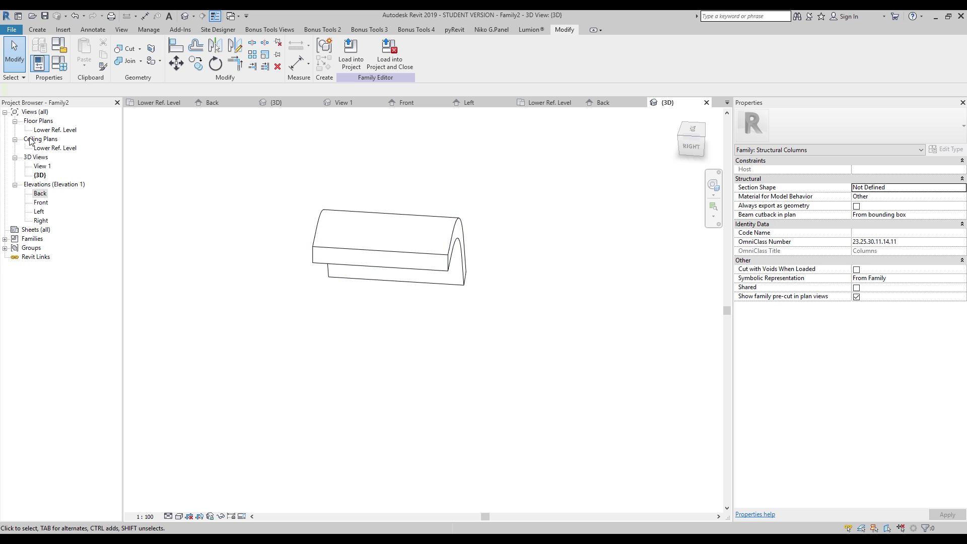
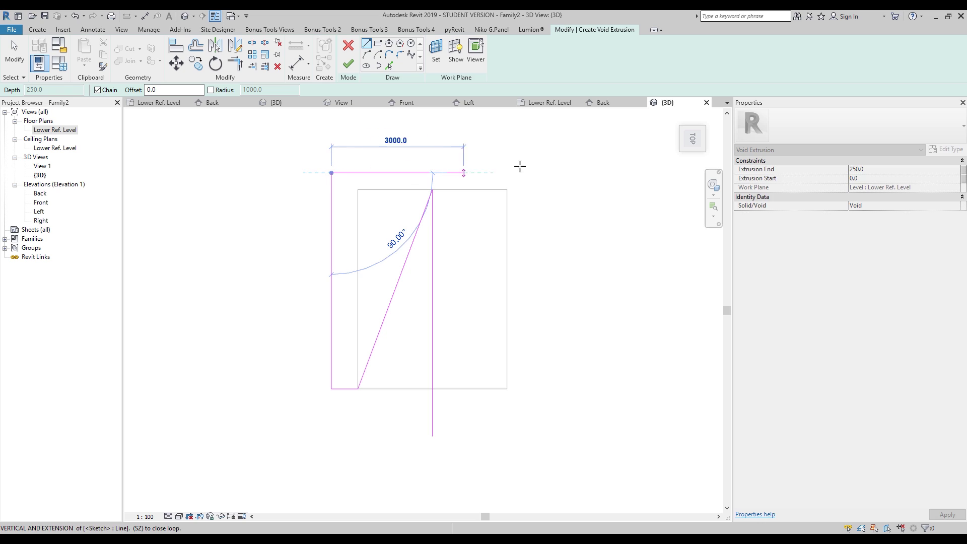
Step: Complete the void outline's horizontal edge beyond the solid, ending it in line with the vertical centre line
left_click(431, 172)
key("Escape")
key("Escape")
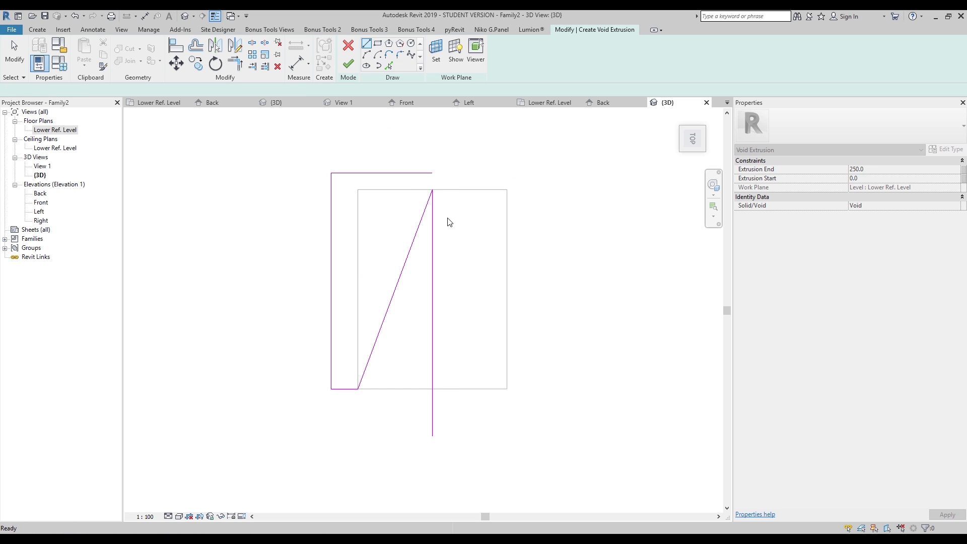
Step: Mirror the half outline of the void about the vertical centre line and delete that centre line
left_click_drag(262, 138, 492, 418)
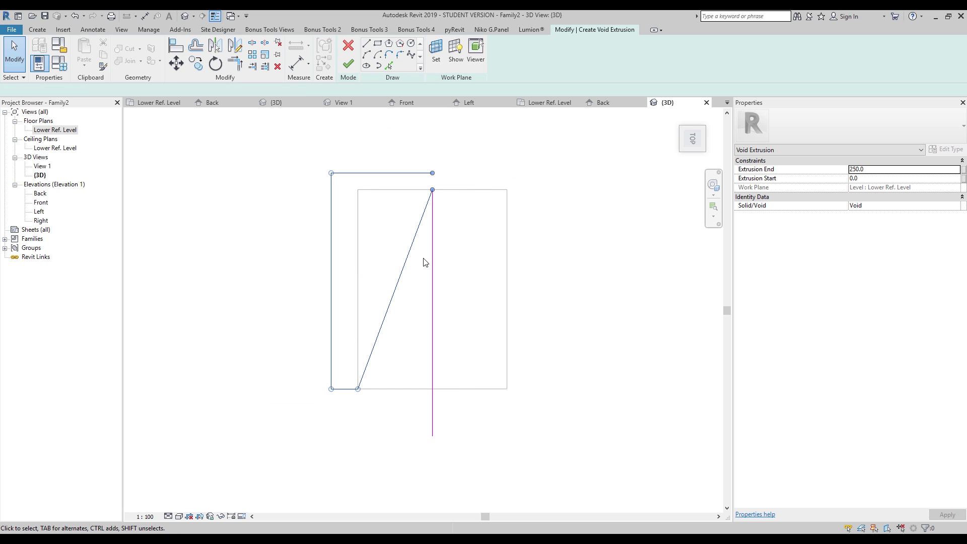
left_click(217, 50)
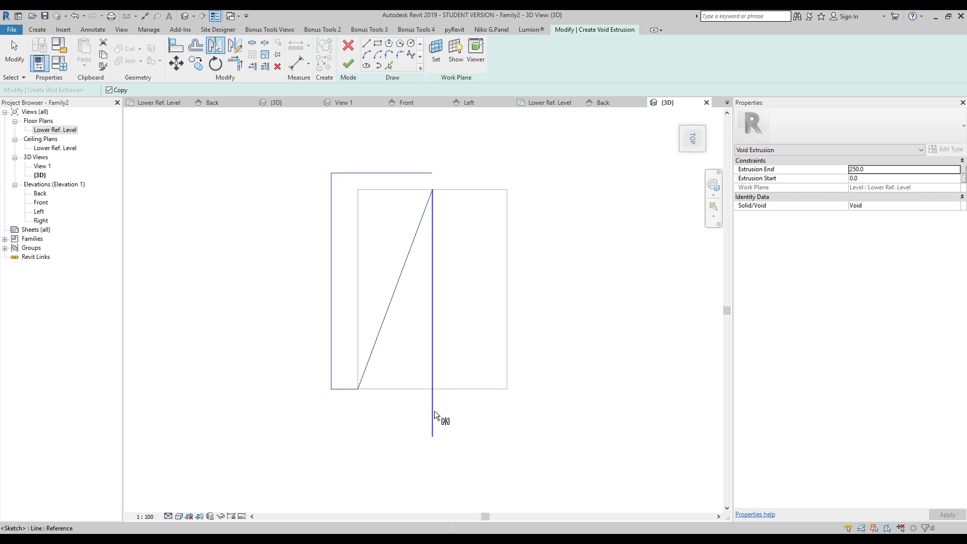
left_click(432, 410)
left_click(433, 424)
key("Delete")
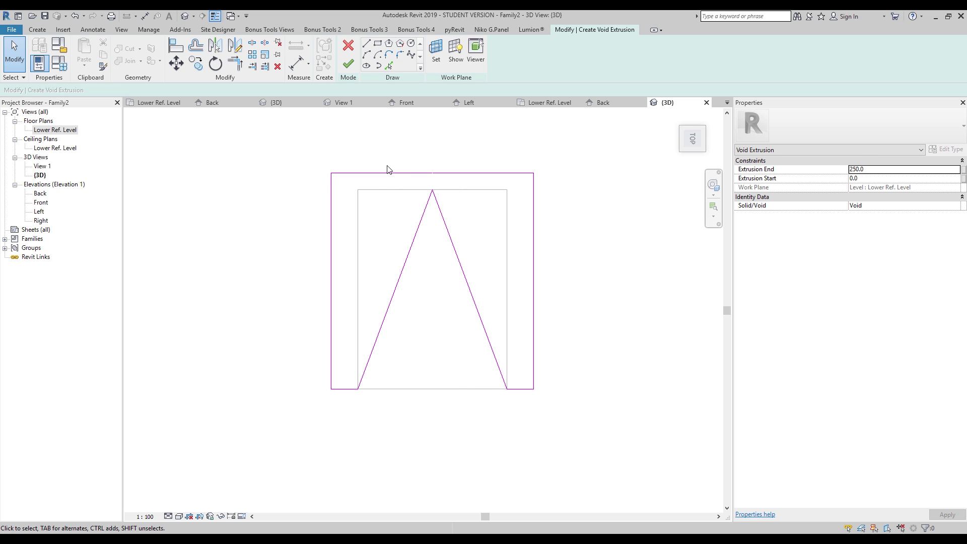
Step: Delete one half of the outline's split horizontal edge and extend the other half to a corner with the opposite outer vertical line
key("t")
key("r")
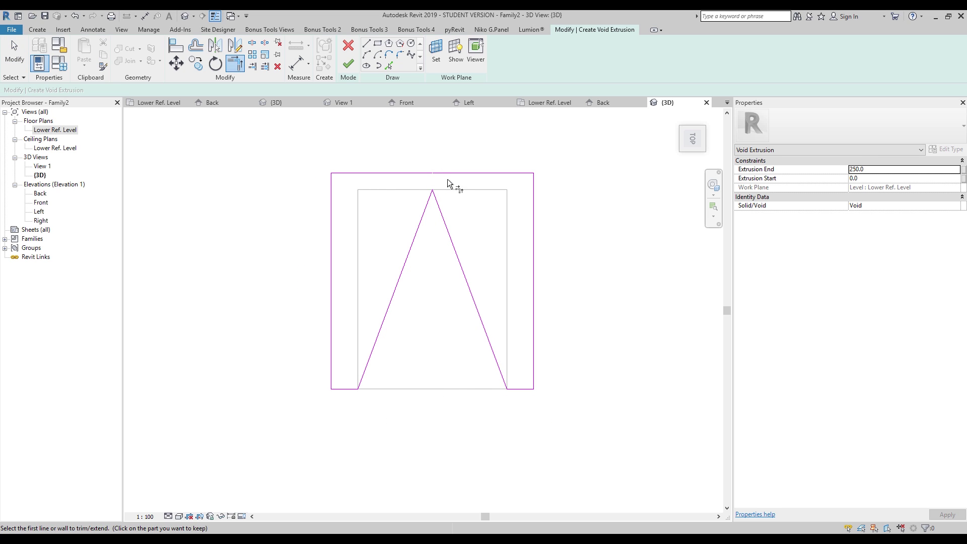
key("Escape")
left_click(406, 173)
key("Delete")
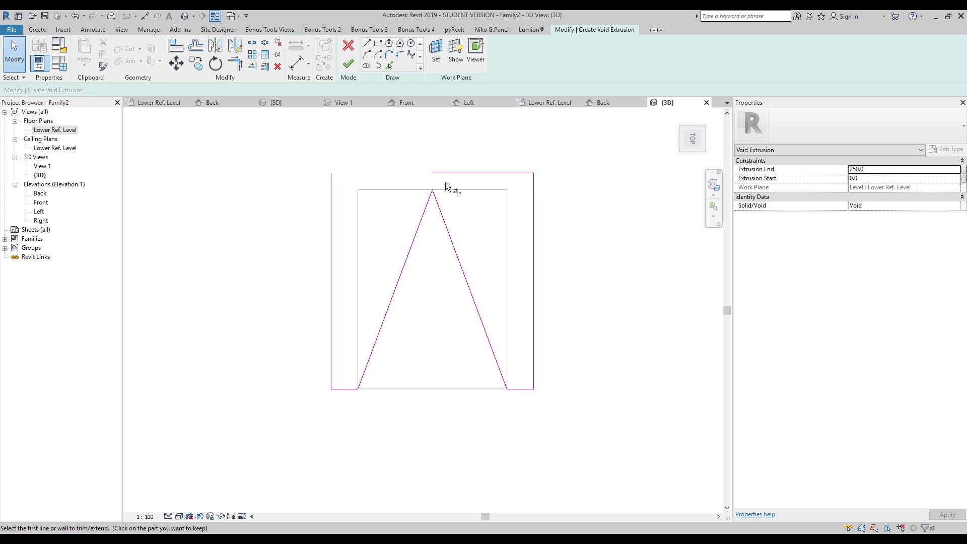
left_click(334, 230)
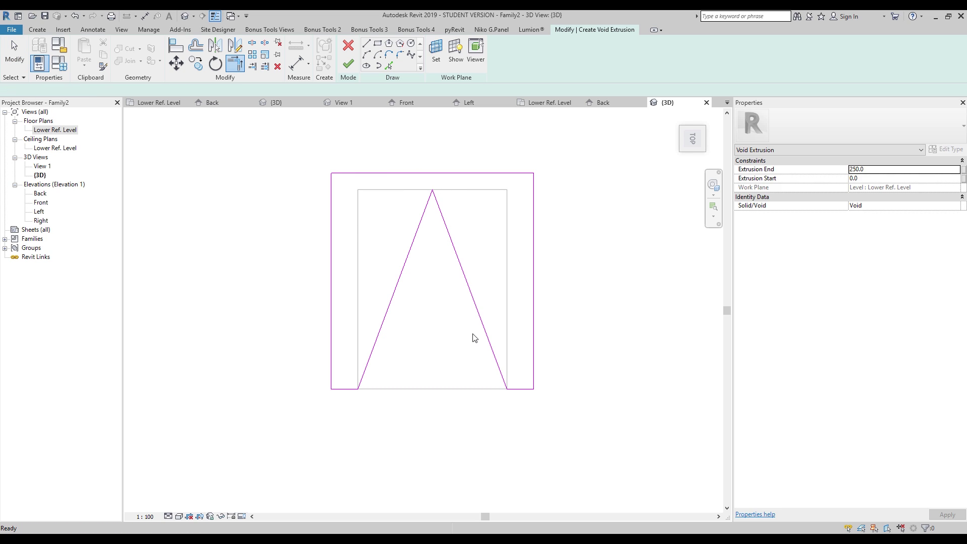
key("Escape")
Step: Sketch a 440 mm horizontal line along the solid's edge, ending at the apex of the two slanted lines
scroll(443, 193, "up", 5)
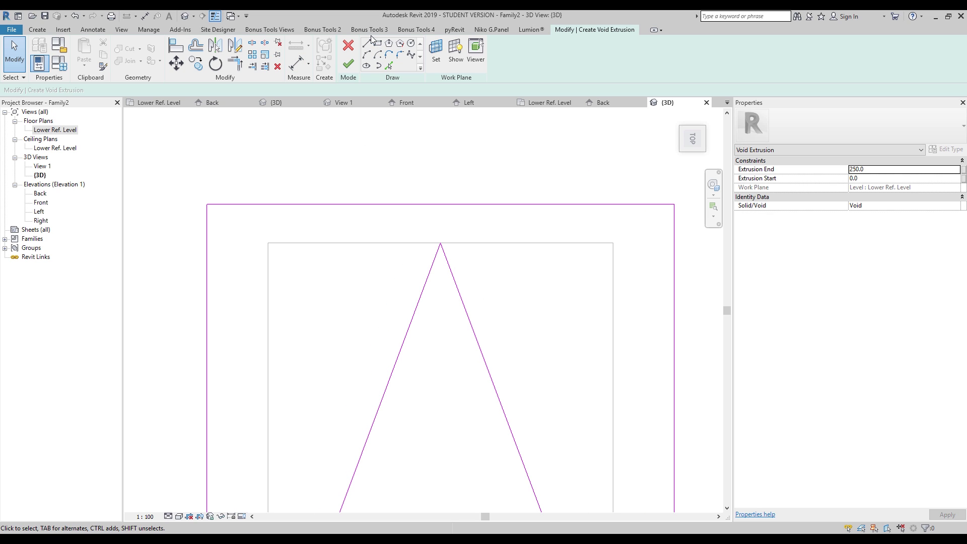
key("l")
key("i")
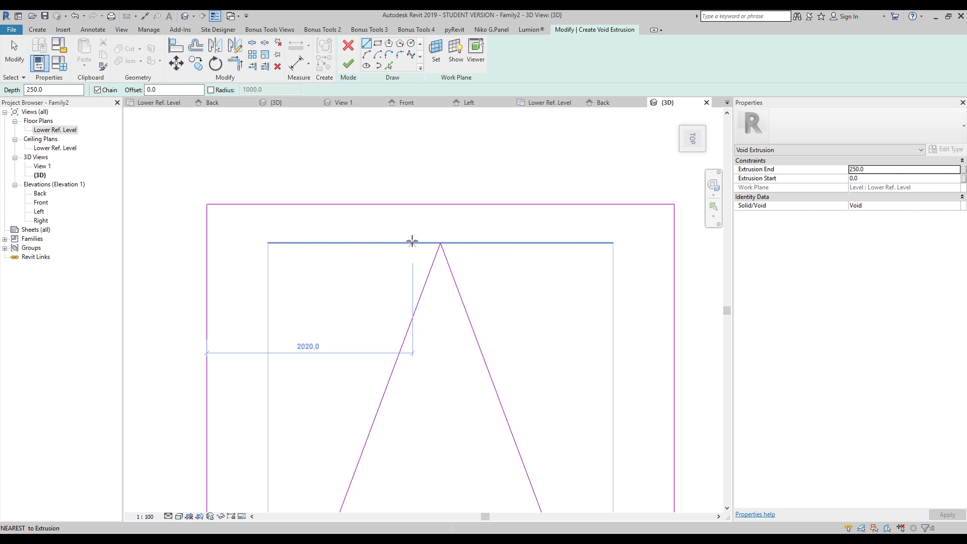
left_click(397, 242)
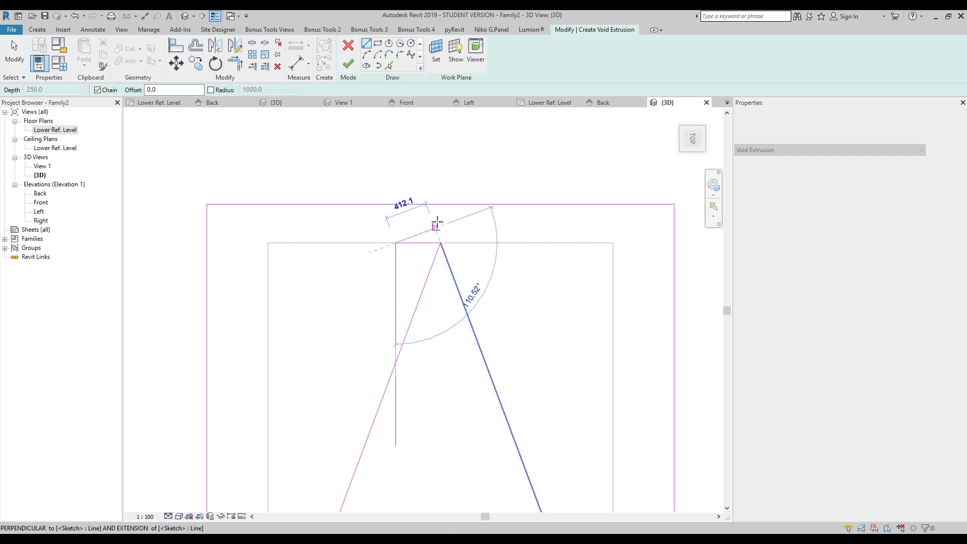
left_click(441, 242)
key("Escape")
key("Escape")
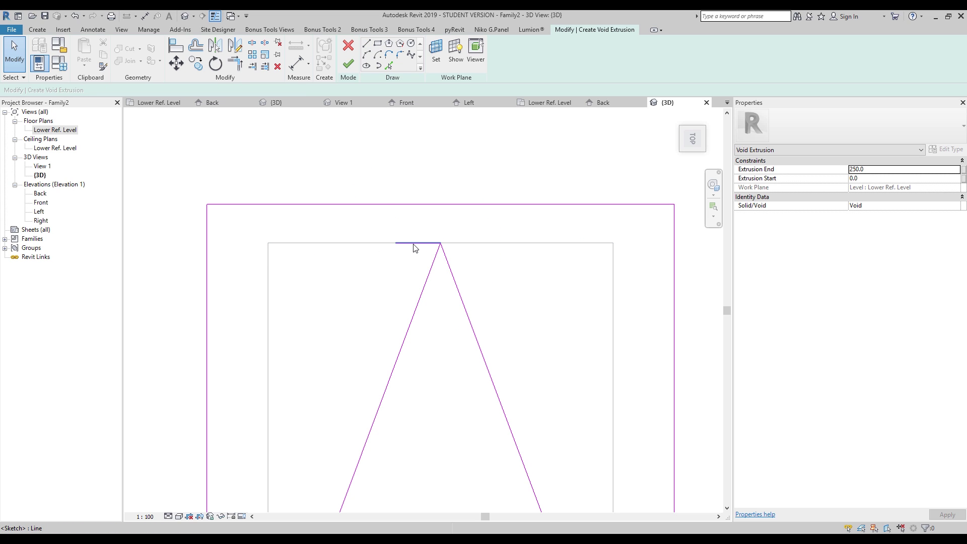
Step: Move the short horizontal line outward from the solid's edge, into the gap before the void's outer edge
left_click(414, 243)
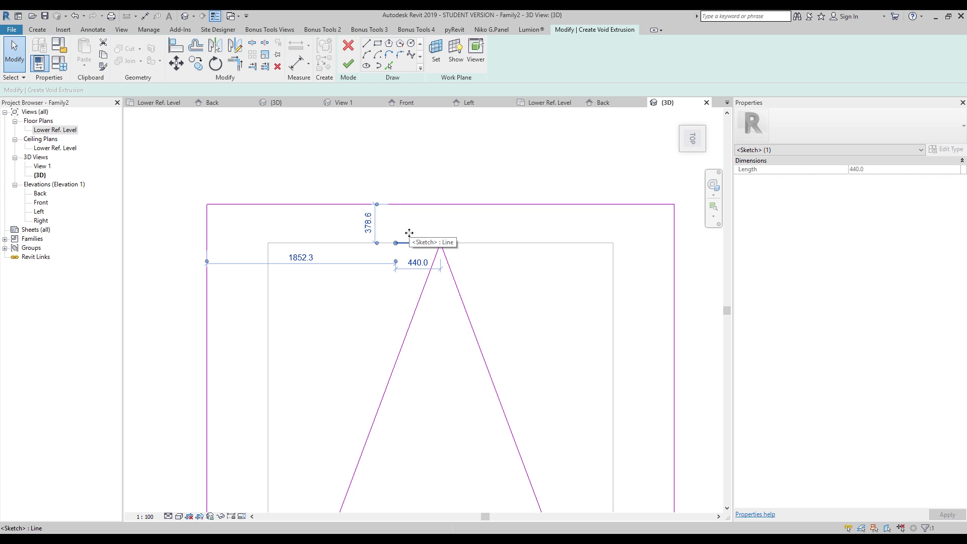
left_click_drag(408, 233, 408, 215)
left_click(509, 222)
scroll(508, 221, "down", 2)
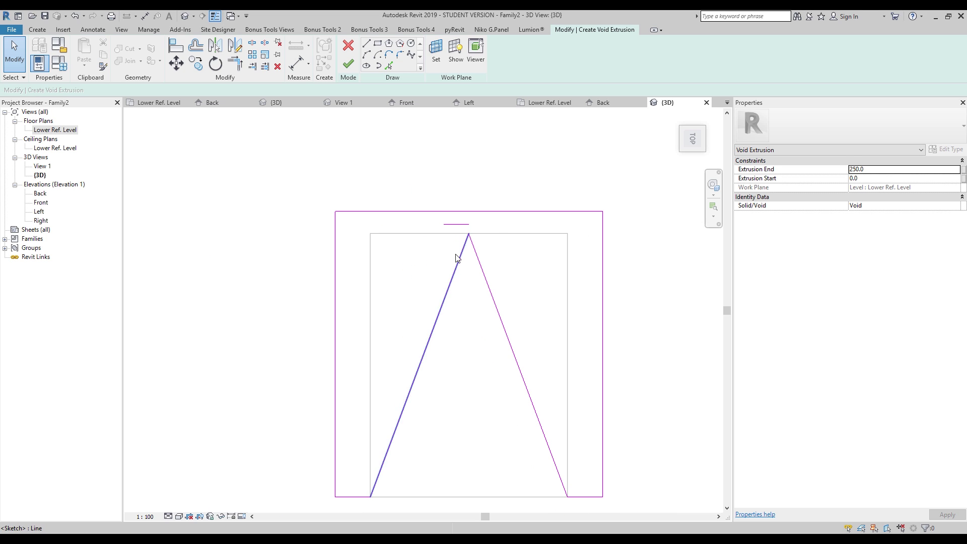
Step: Reconnect the left slanted line's apex end to the short line's left end and delete the right slanted line
left_click(459, 258)
left_click_drag(468, 234, 444, 222)
left_click(480, 265)
key("Delete")
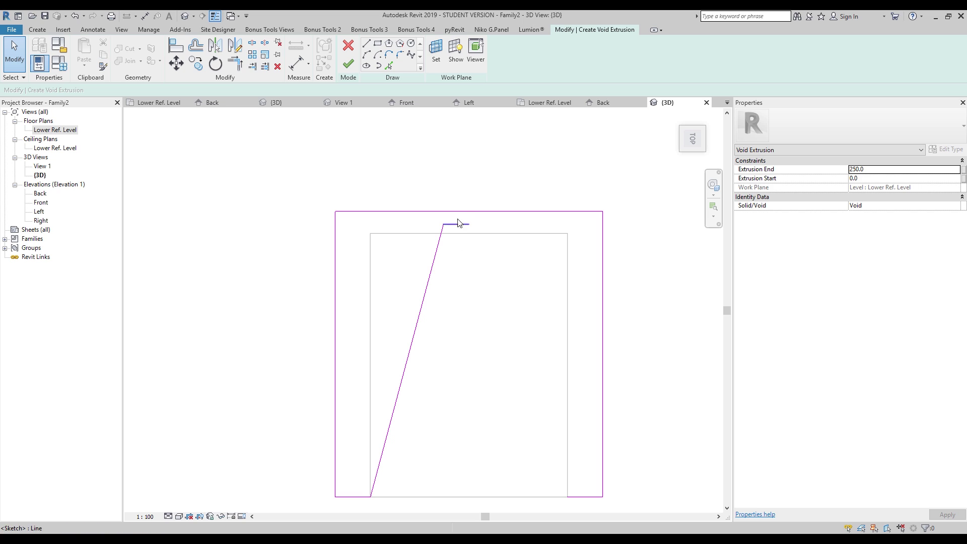
Step: Try to mirror the slanted line and short line about a freely drawn, tilted axis from the short line's free end
key("Tab")
left_click(459, 223)
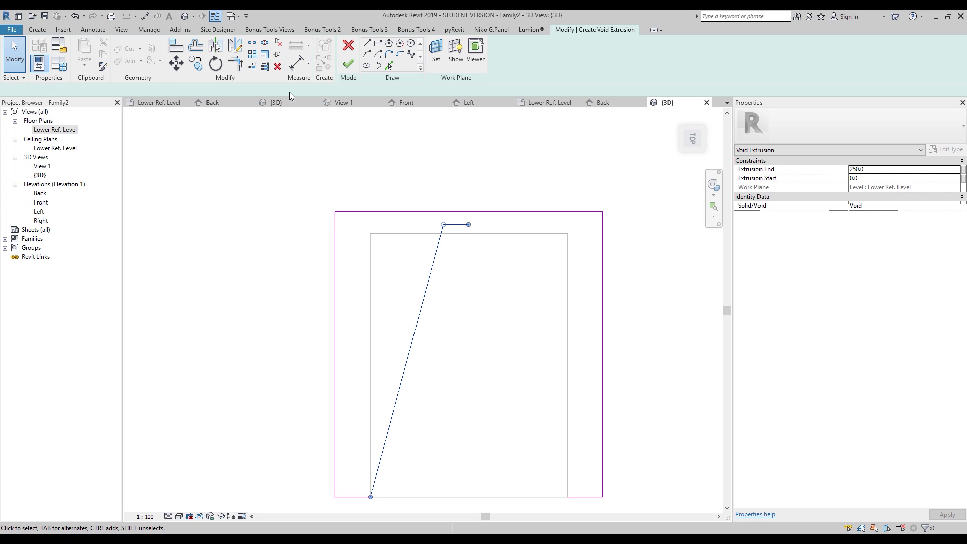
left_click(234, 45)
left_click(469, 224)
left_click(463, 284)
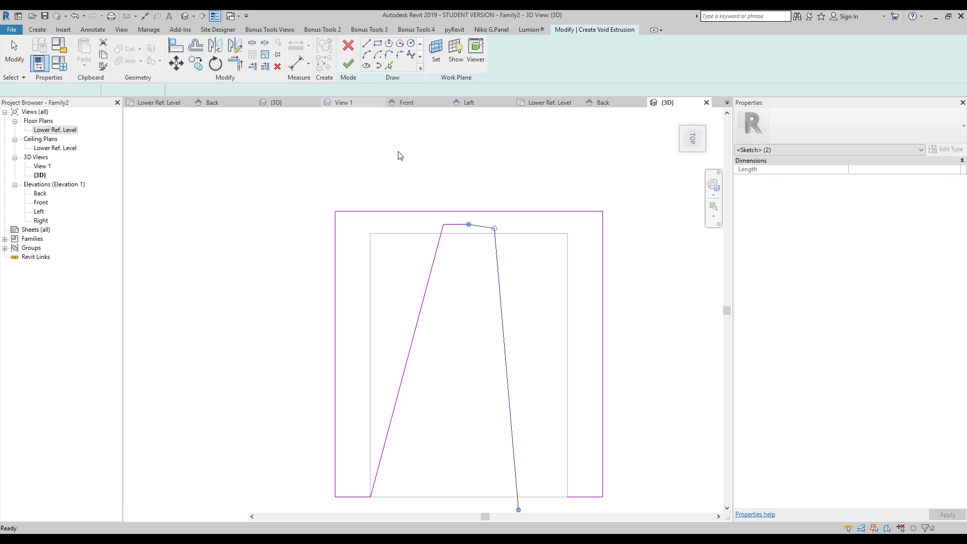
key("ctrl+z")
Step: Mirror the slanted line and short horizontal line about a vertical axis drawn through the short line's right end
key("d")
key("m")
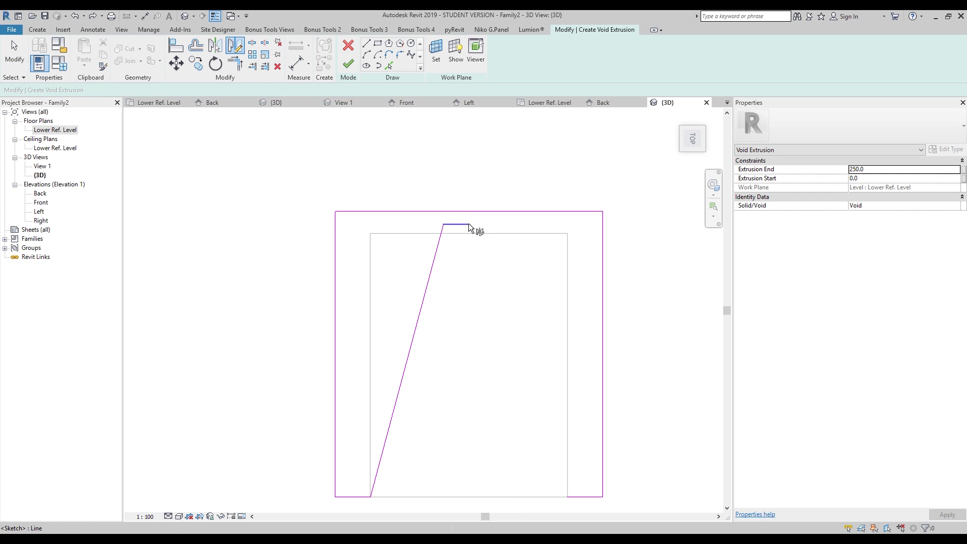
left_click(437, 236)
left_click(468, 225, "ctrl")
left_click(469, 225)
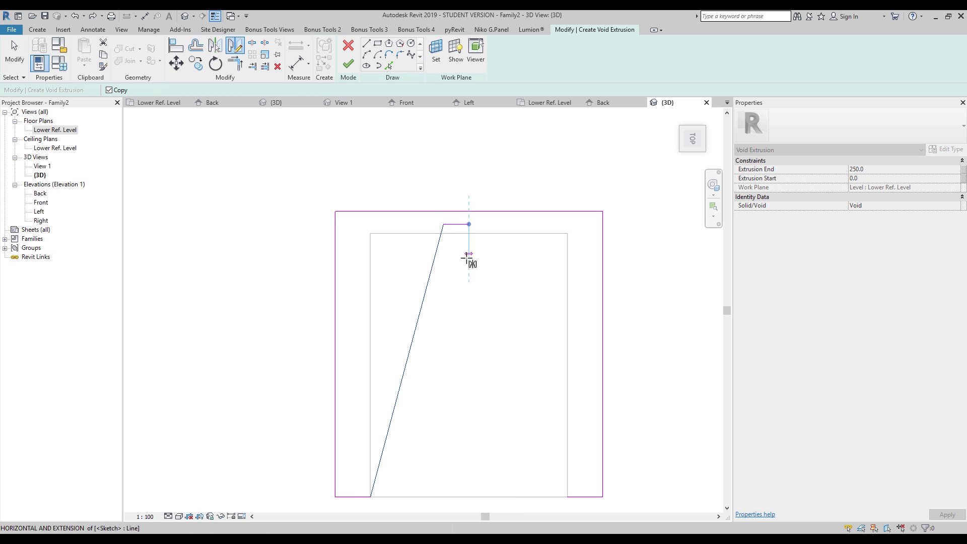
left_click(469, 300)
Step: Finish the void extrusion sketch and deselect the void
left_click(570, 311)
middle_click_drag(568, 311, 440, 266)
left_click(348, 46)
left_click(578, 262)
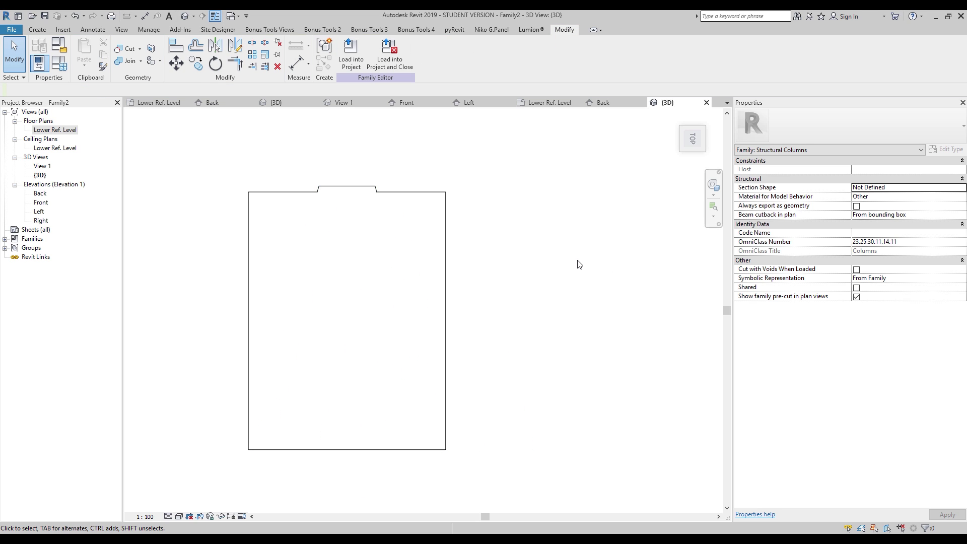
Step: Stretch the void extrusion upward past the top of the curved solid to cut its full height, and view it from the top
middle_click_drag(433, 331, 416, 384, "shift")
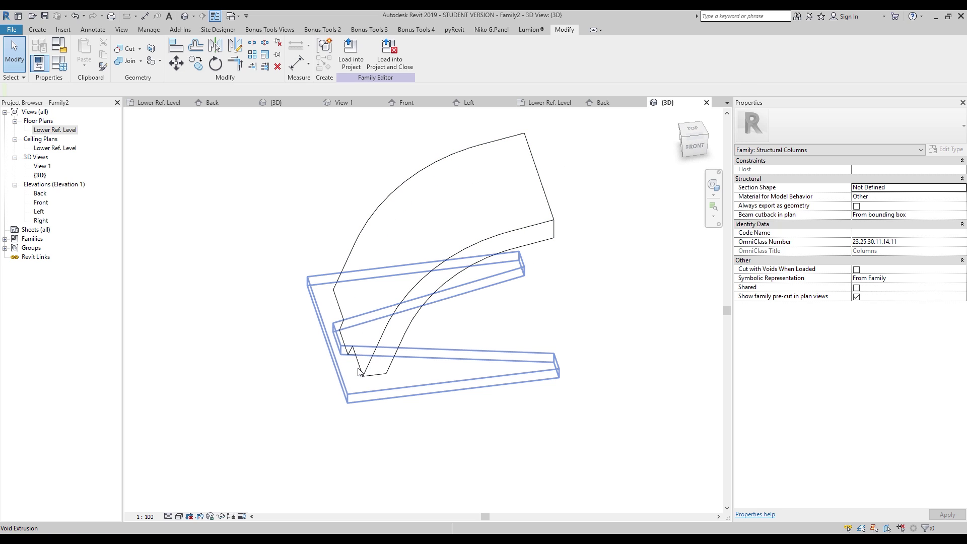
left_click(375, 331)
left_click_drag(433, 318, 446, 141)
left_click(645, 287)
middle_click_drag(599, 307, 451, 393, "shift")
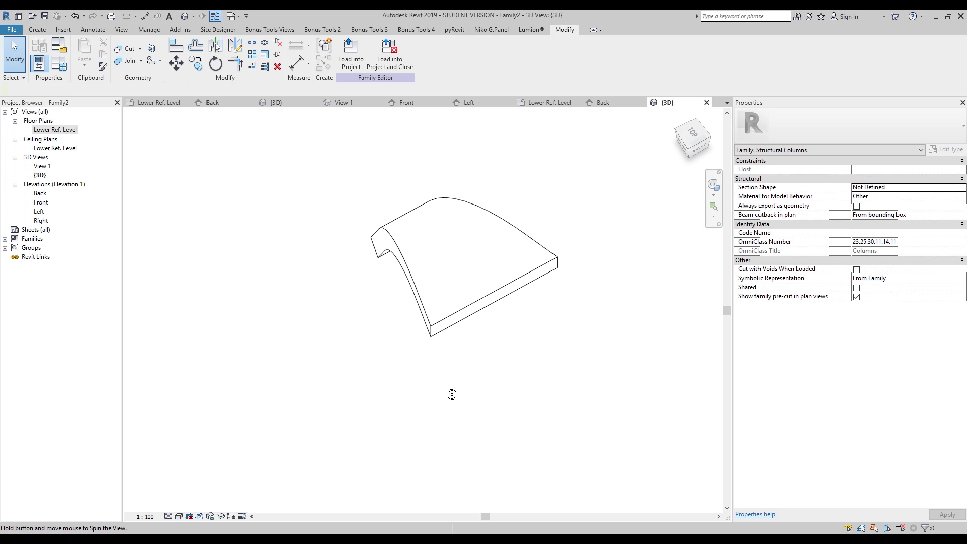
left_click(690, 134)
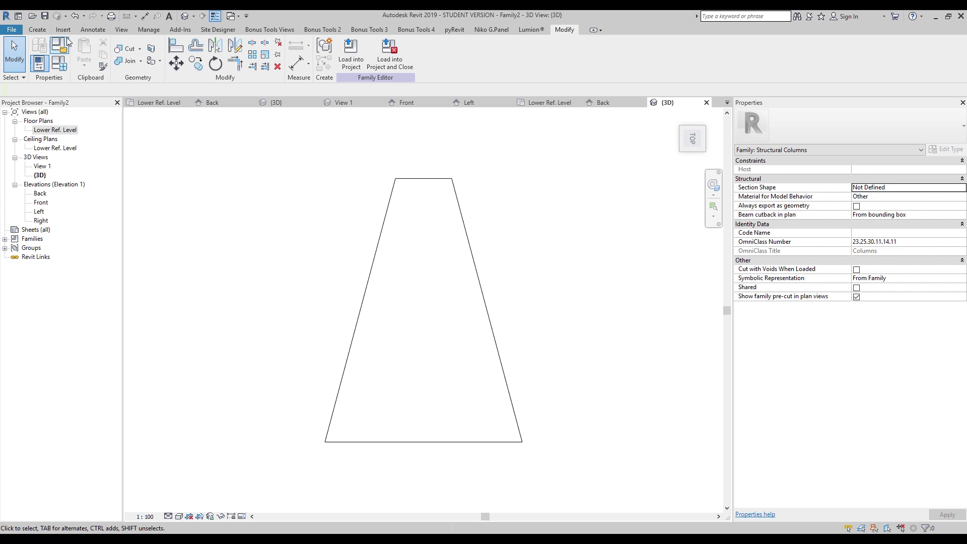
Step: Start a new void extrusion and add sketch lines offset 500 mm inward from both slanted edges of the tapered solid
left_click(37, 29)
left_click(197, 48)
left_click(214, 83)
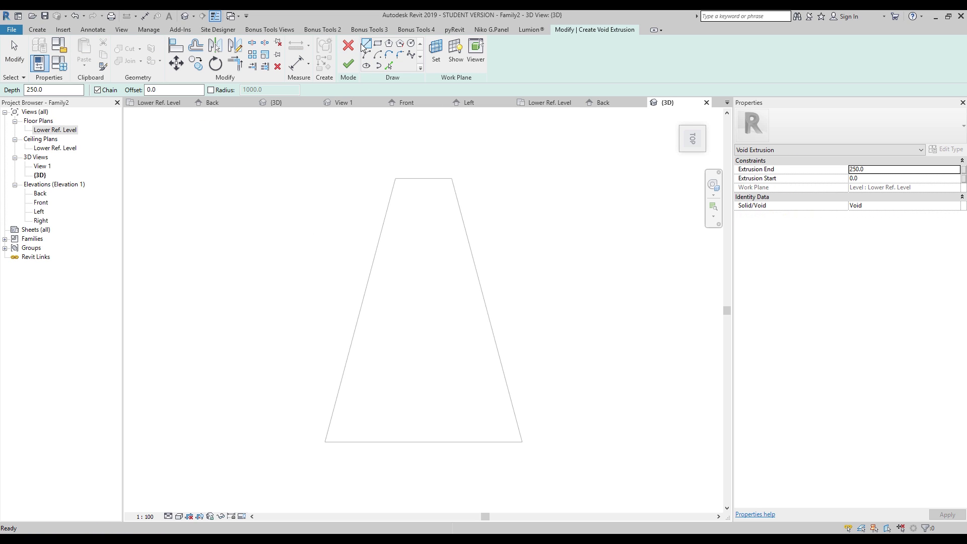
left_click(389, 65)
left_click(140, 89)
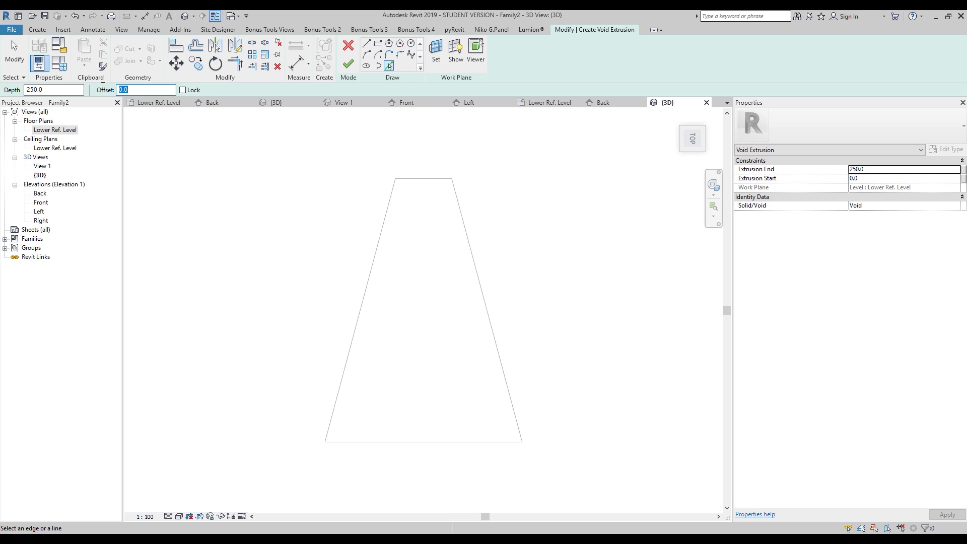
type("500")
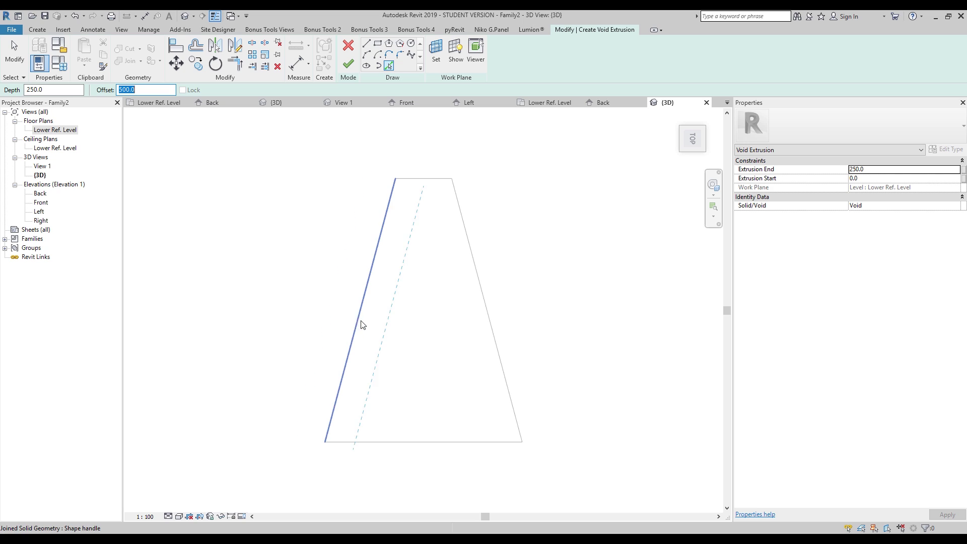
left_click(362, 325)
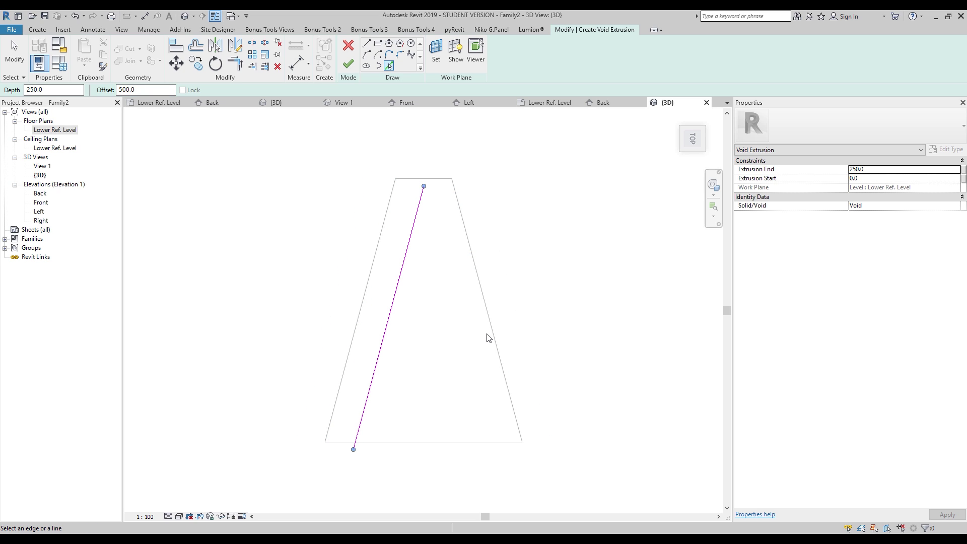
scroll(492, 333, "up", 3)
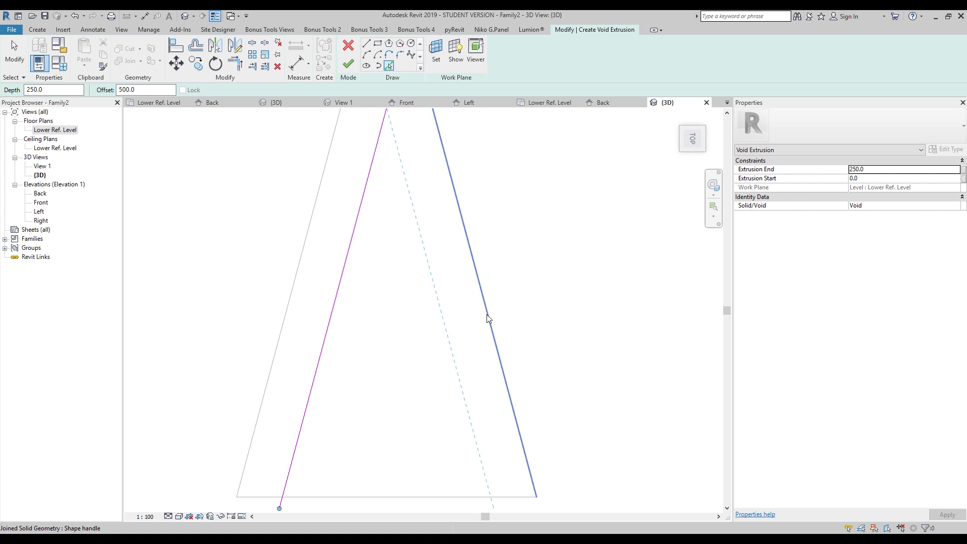
left_click(487, 314)
scroll(510, 326, "down", 3)
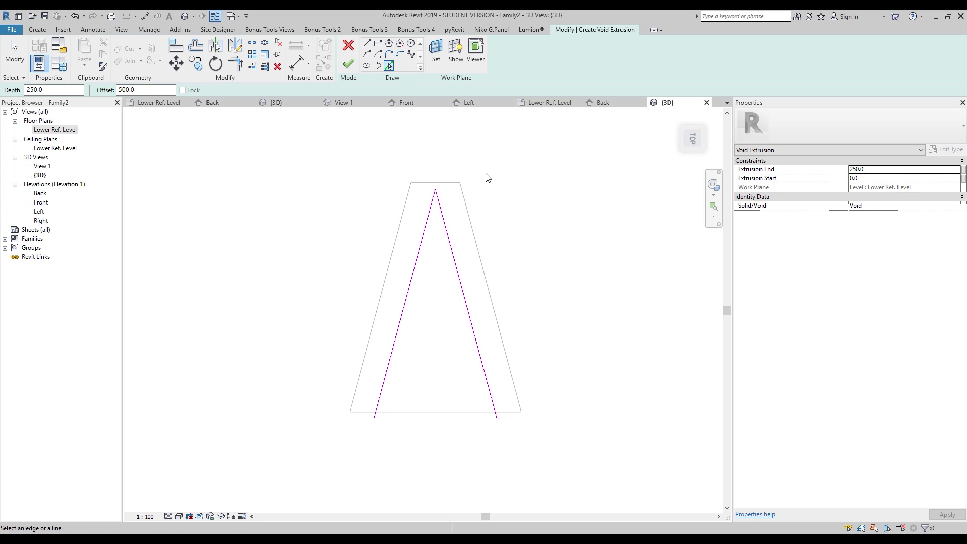
scroll(487, 250, "up", 3)
key("Escape")
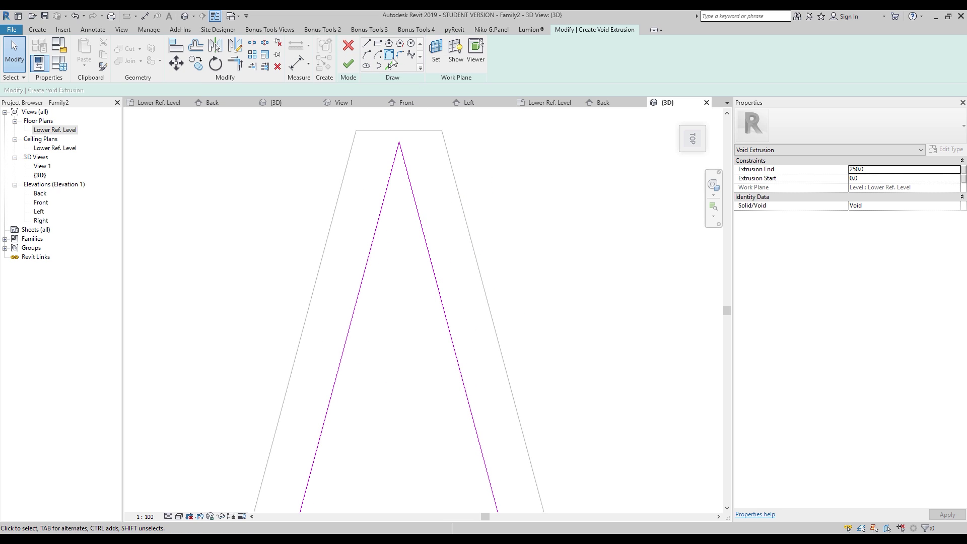
Step: Round the apex between the two offset sketch lines with a fillet arc of about 360 mm radius
left_click(400, 55)
left_click(374, 240)
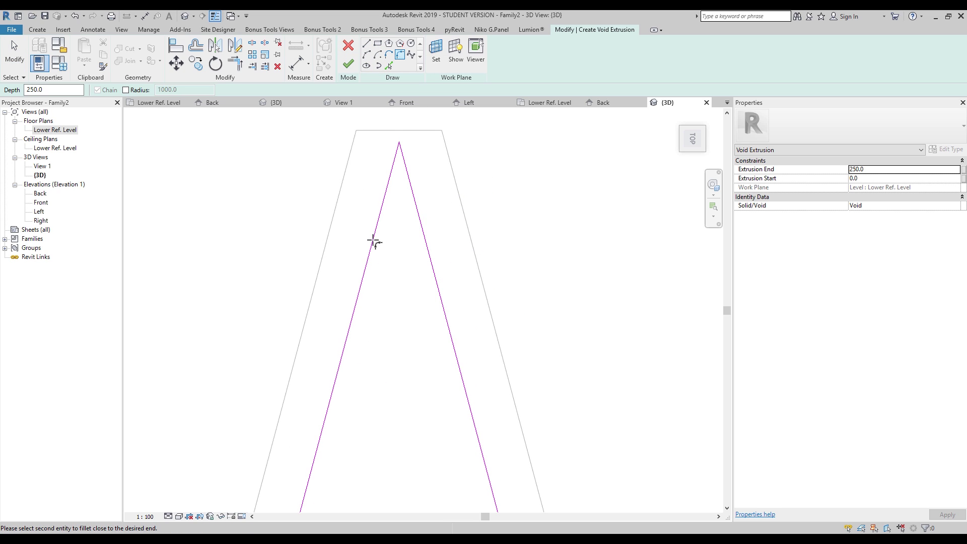
left_click(423, 232)
left_click(408, 236)
scroll(489, 286, "down", 3)
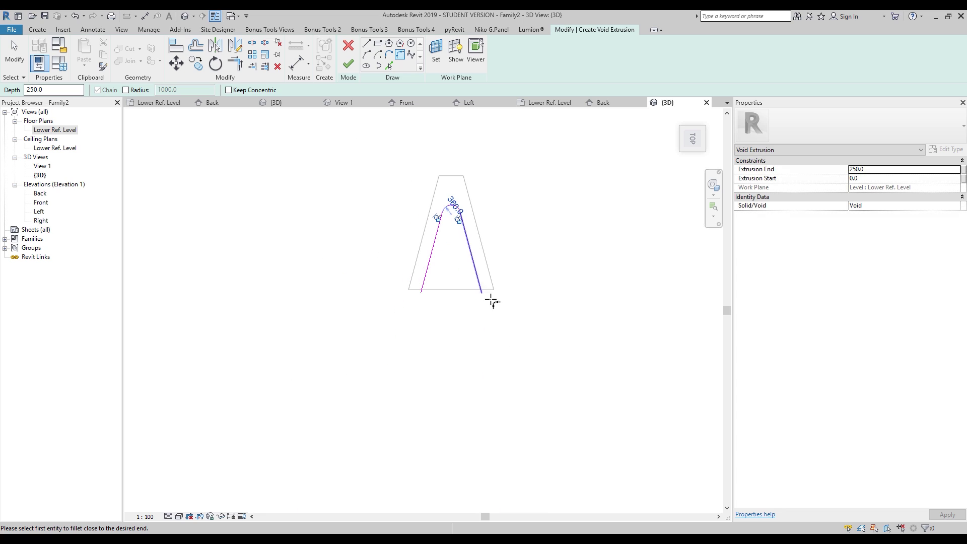
Step: Close the void sketch with a straight line between the two open ends at the wide side, and finish the sketch
scroll(459, 290, "up", 4)
left_click(366, 44)
left_click(382, 302)
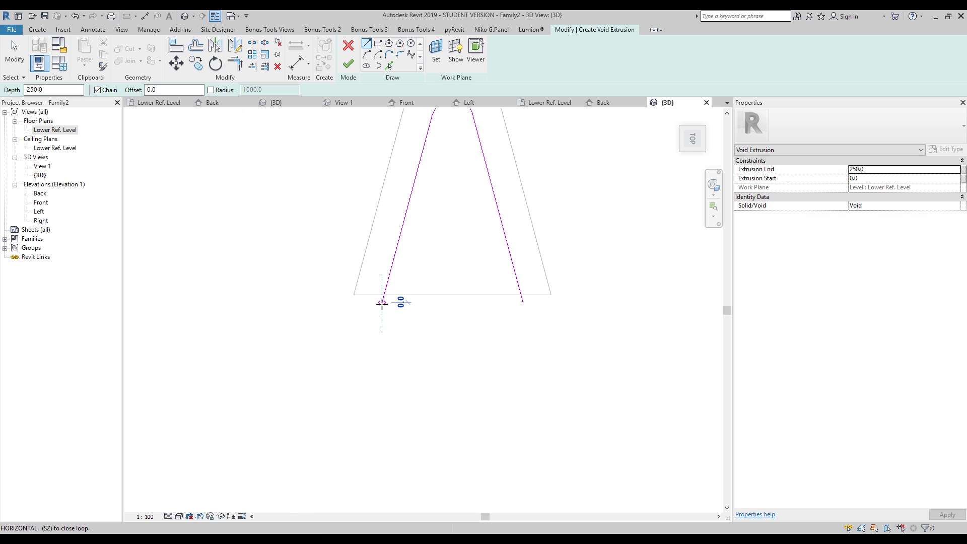
left_click(523, 302)
key("Escape")
key("Escape")
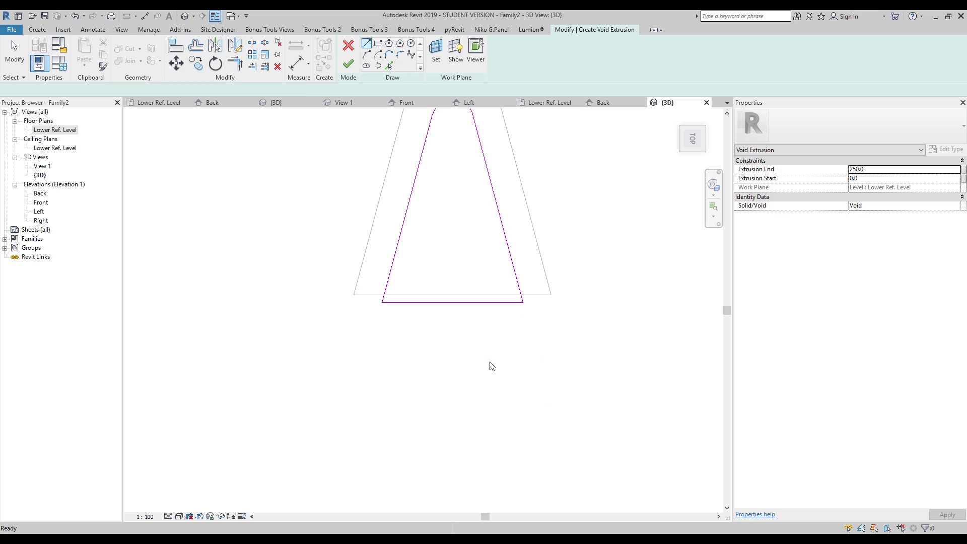
mouse_move(436, 352)
middle_mouse_down("shift")
mouse_move(302, 367)
mouse_move(440, 194)
mouse_move(379, 101)
mouse_move(509, 110)
mouse_move(456, 117)
mouse_move(486, 212)
mouse_move(416, 332)
mouse_move(416, 323)
middle_mouse_up("shift")
left_click(348, 65)
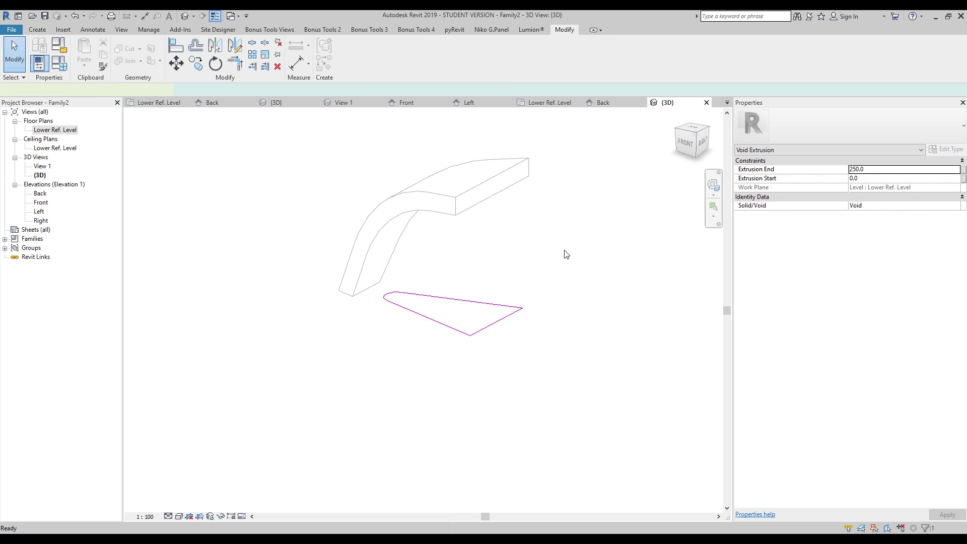
Step: Stretch the rounded void upward past the top of the curved solid
left_click_drag(446, 300, 430, 89)
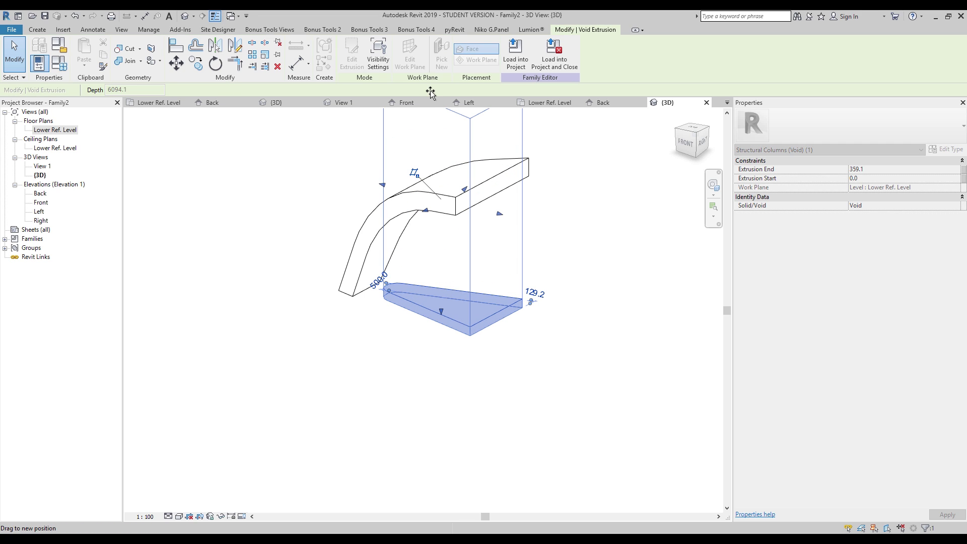
left_click(313, 367)
middle_click_drag(312, 367, 423, 489, "shift")
middle_click_drag(342, 308, 478, 425, "shift")
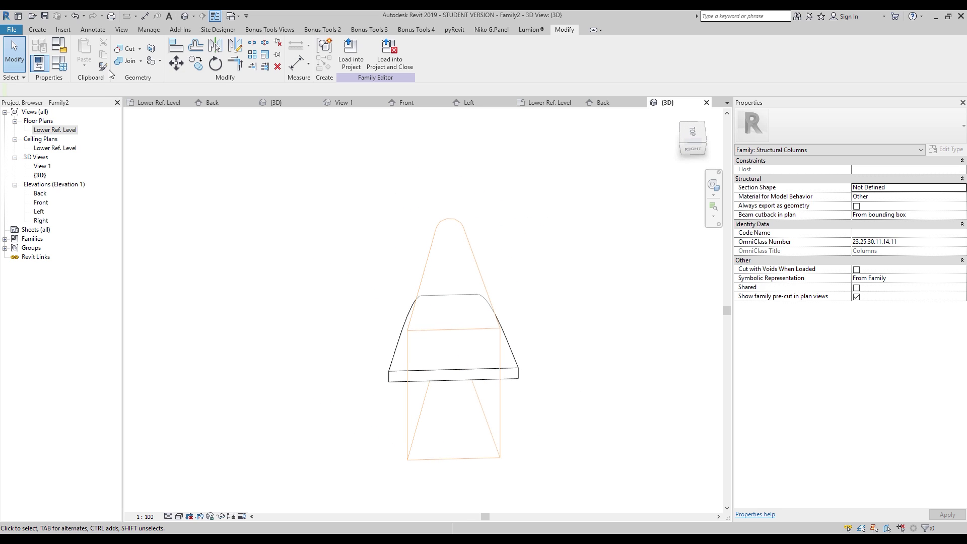
Step: Cut the curved solid with the rounded void to form a forked column, and inspect it from the front
left_click(130, 49)
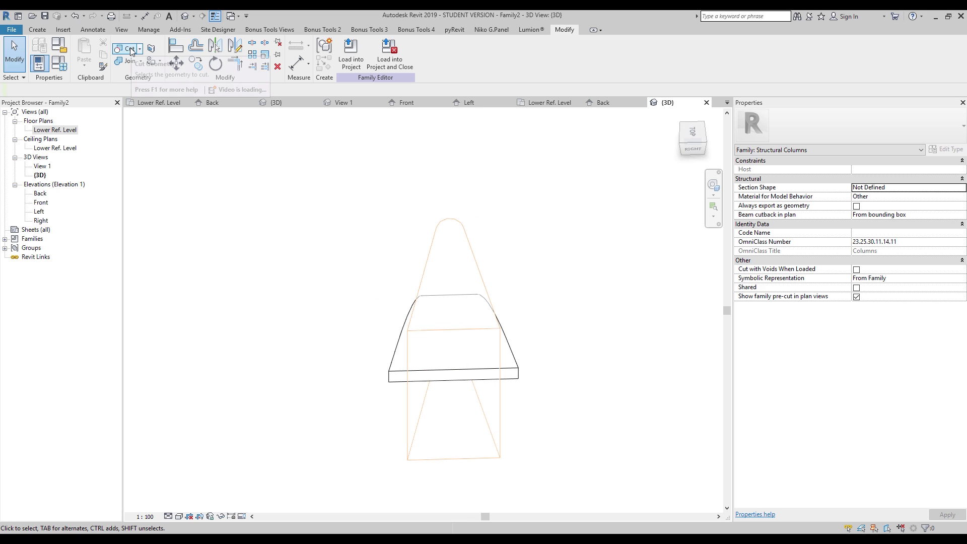
left_click(396, 375)
left_click(407, 403)
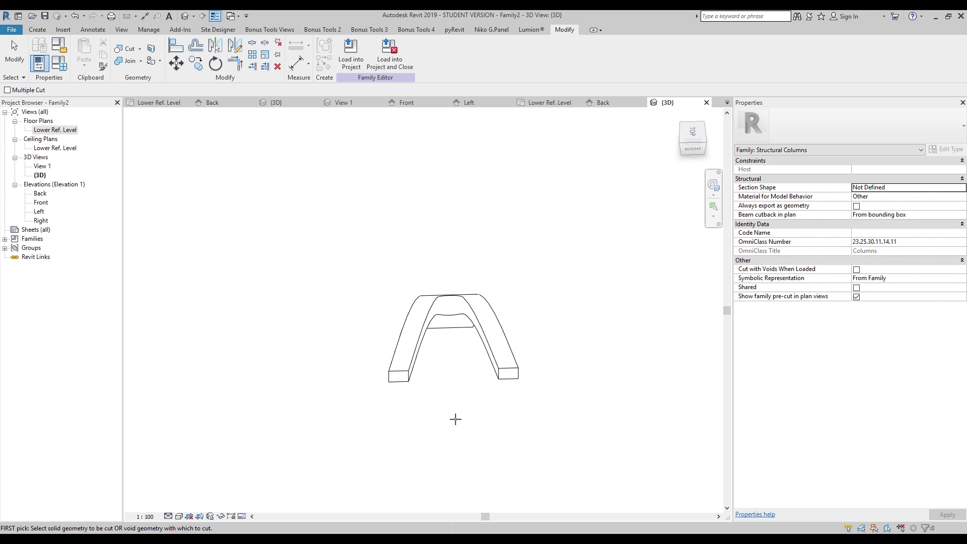
key("Escape")
middle_click_drag(413, 442, 618, 300, "shift")
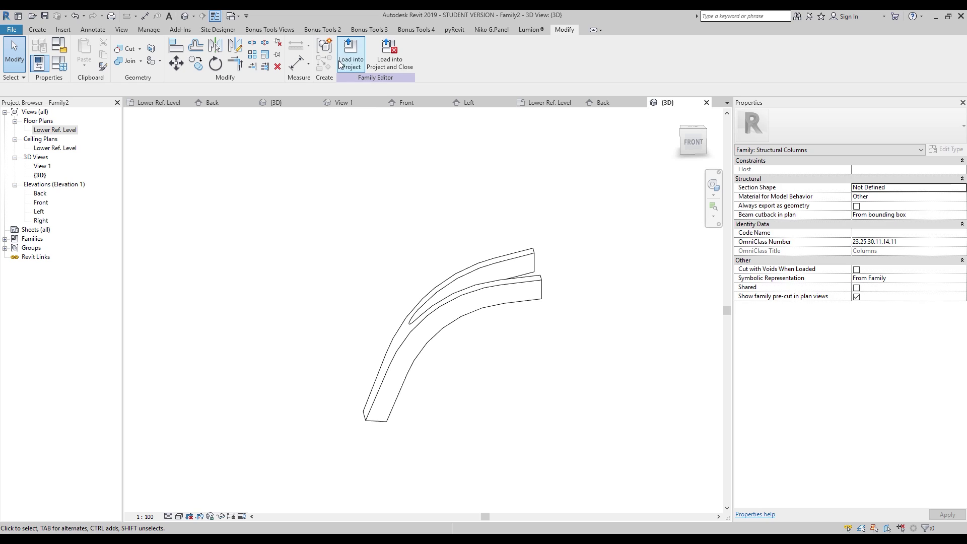
Step: Load the column family into Mass form.rvt and place one column beside the mass on the Level 1 plan
left_click(351, 53)
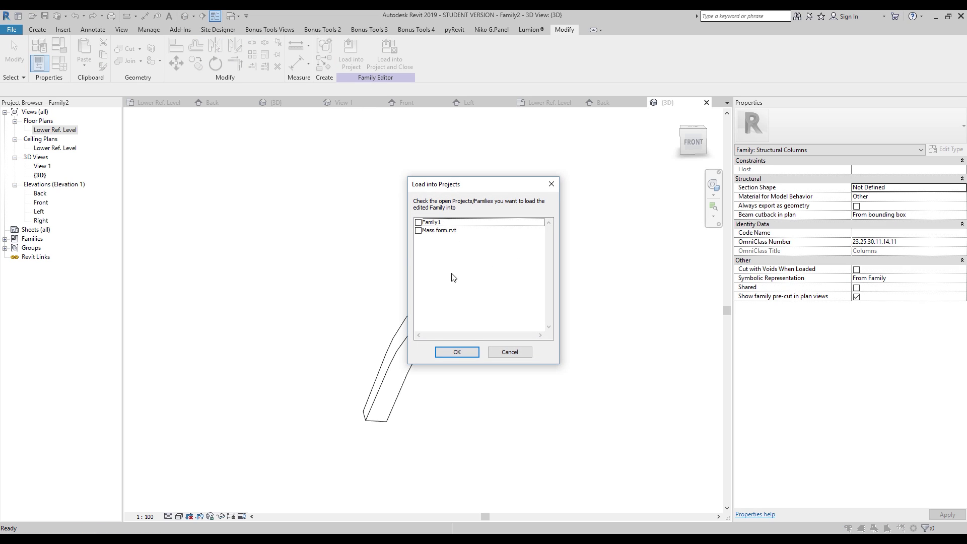
left_click(418, 231)
left_click(455, 351)
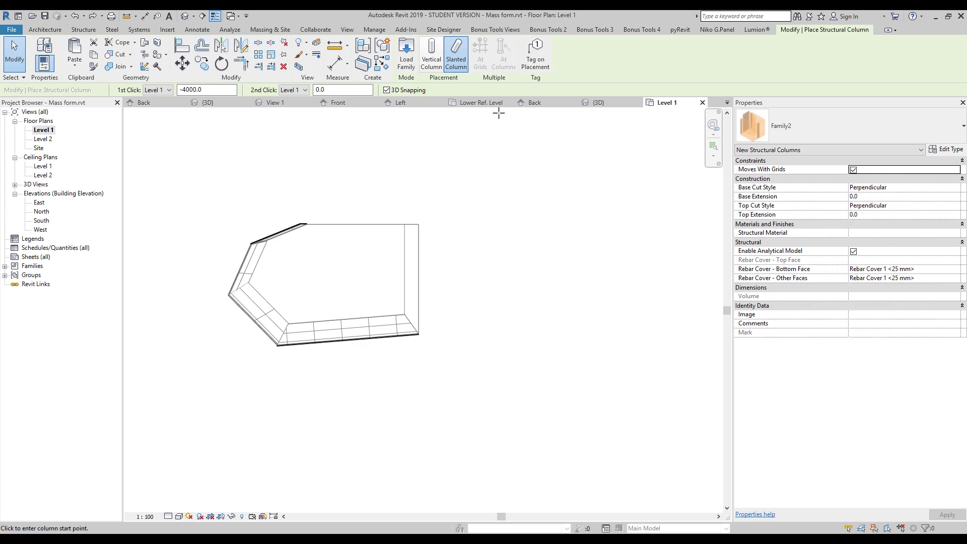
left_click(494, 295)
key("Escape")
key("Escape")
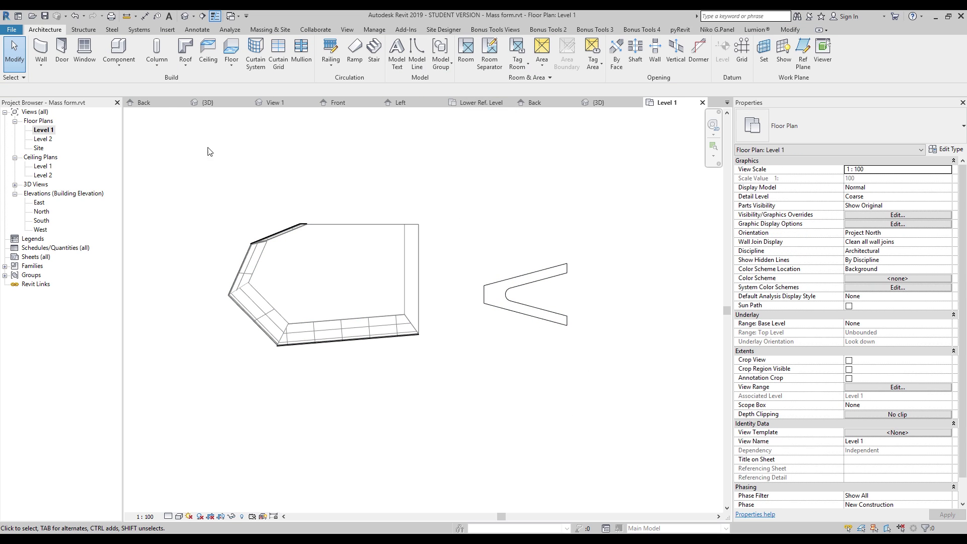
Step: View the placed column in 3D and select it to check its level and offset properties
left_click(185, 16)
middle_click_drag(478, 275, 373, 325, "shift")
left_click(512, 311)
left_click(361, 326)
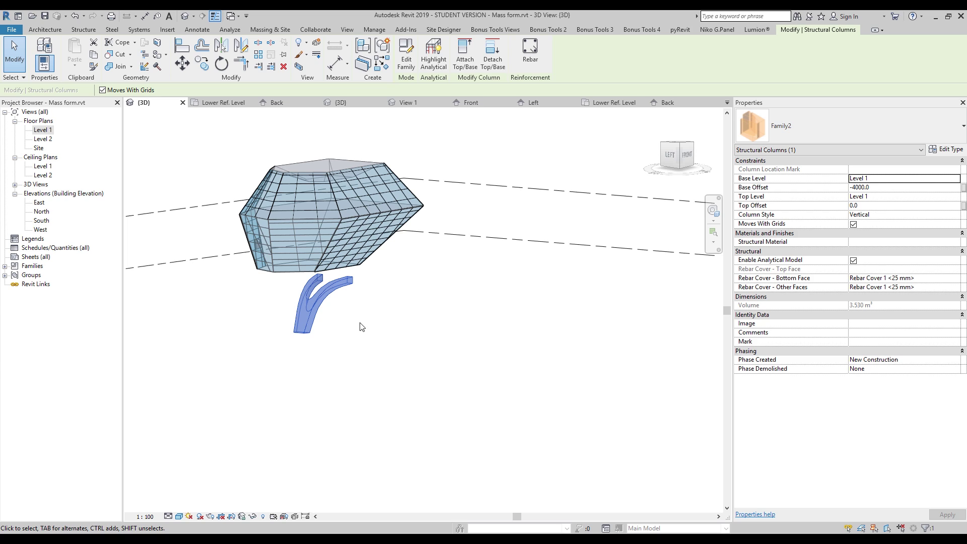
Step: Place a second structural column in the 3D view, measured by Height with an unconnected value of 4000
left_click(159, 53)
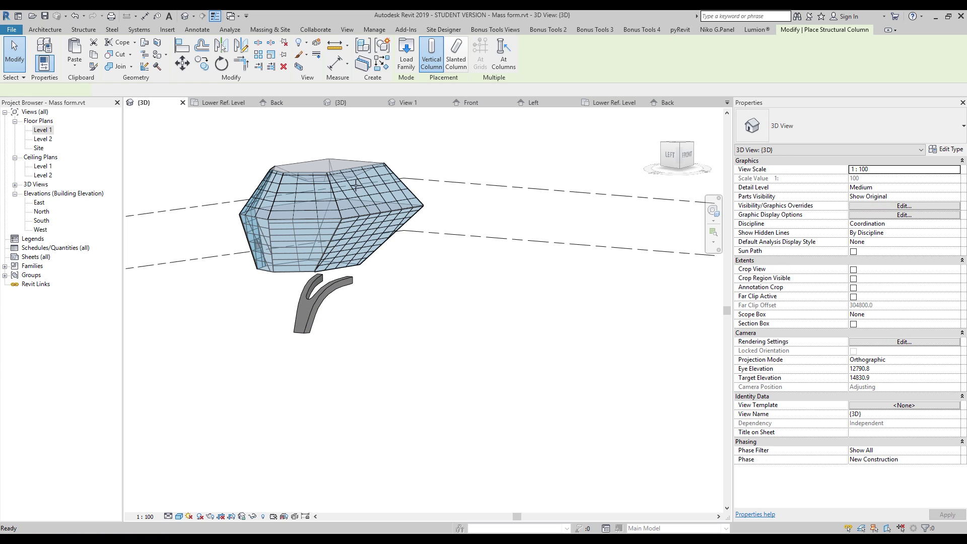
middle_click_drag(408, 315, 337, 303, "shift")
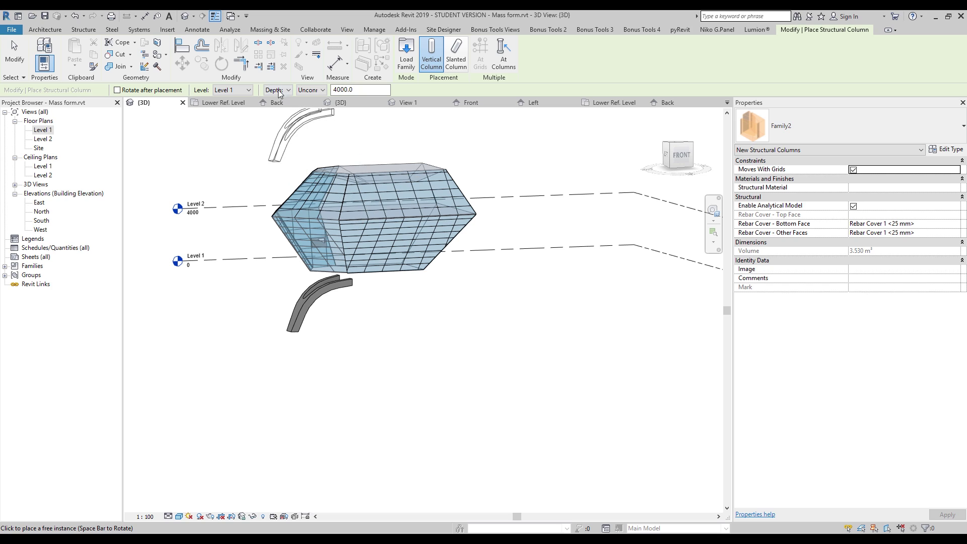
left_click(280, 109)
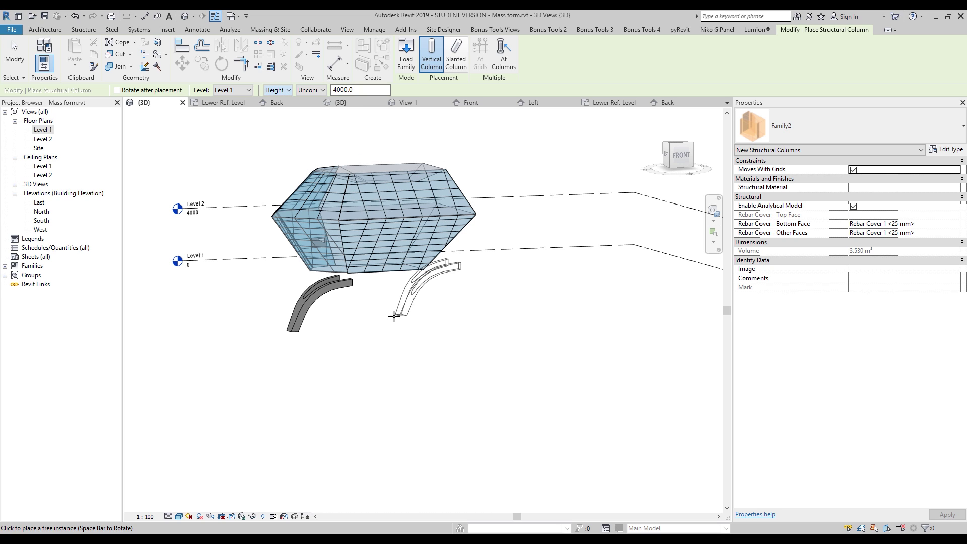
middle_click_drag(397, 378, 463, 370, "shift")
key("Escape")
Step: Move the second column from its distant spot to beside the mass and the first column on the Level 1 plan
double_click(43, 129)
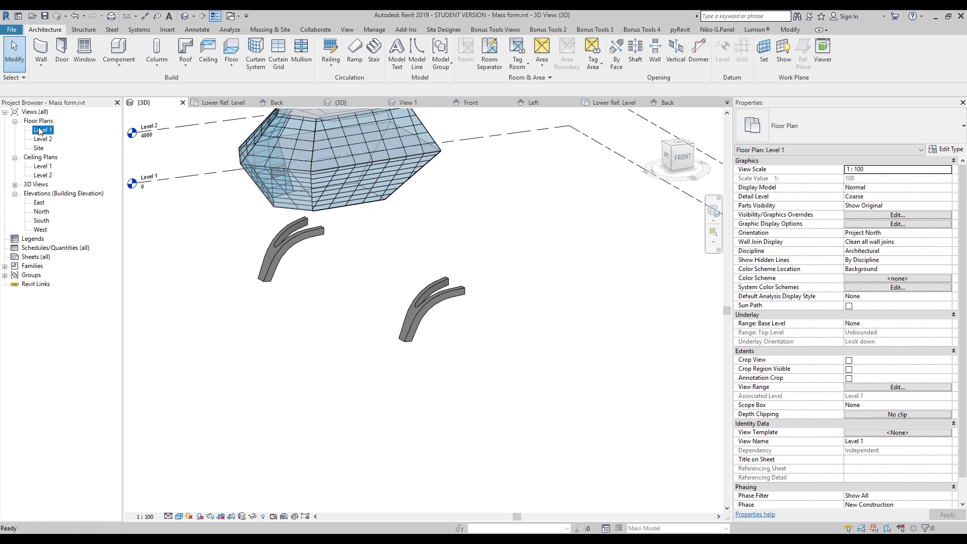
scroll(262, 453, "down", 2)
middle_click_drag(336, 423, 395, 249)
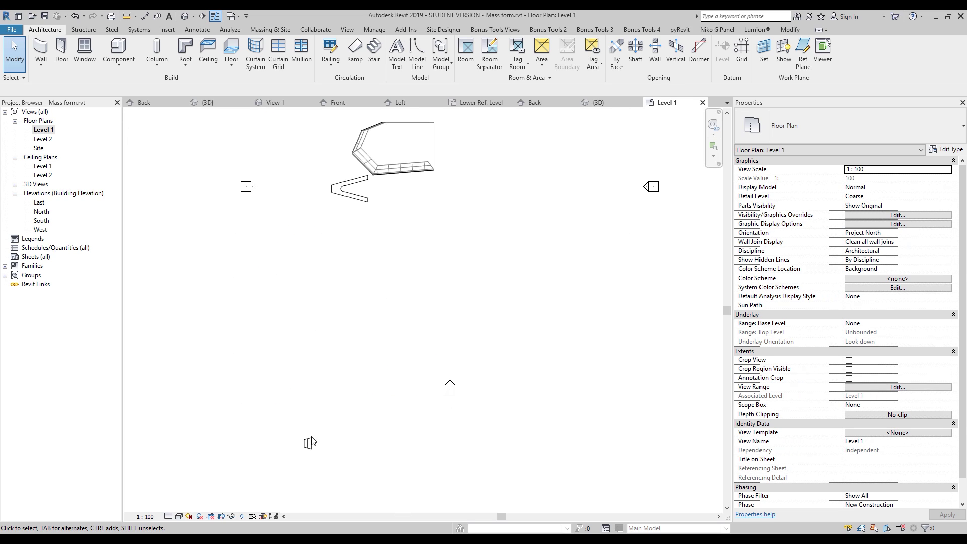
left_click(310, 443)
left_click_drag(310, 442, 388, 203)
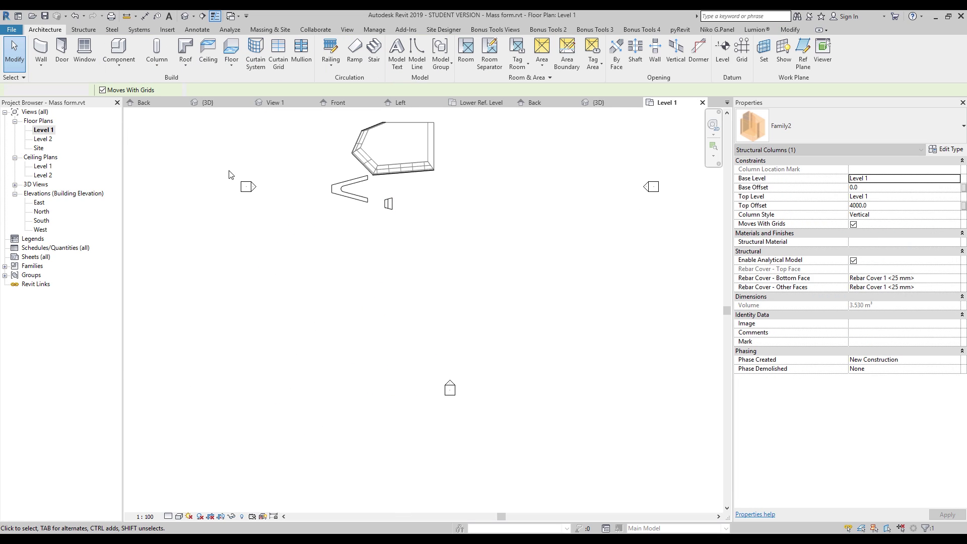
left_click(257, 202)
Step: Delete the first, lower-set column in the 3D view
left_click(185, 16)
middle_click_drag(349, 252, 465, 319, "shift")
left_click(365, 295)
key("Delete")
Step: Compare the remaining column and the mass in 3D with the reference photos of branching columns
scroll(493, 287, "up", 5)
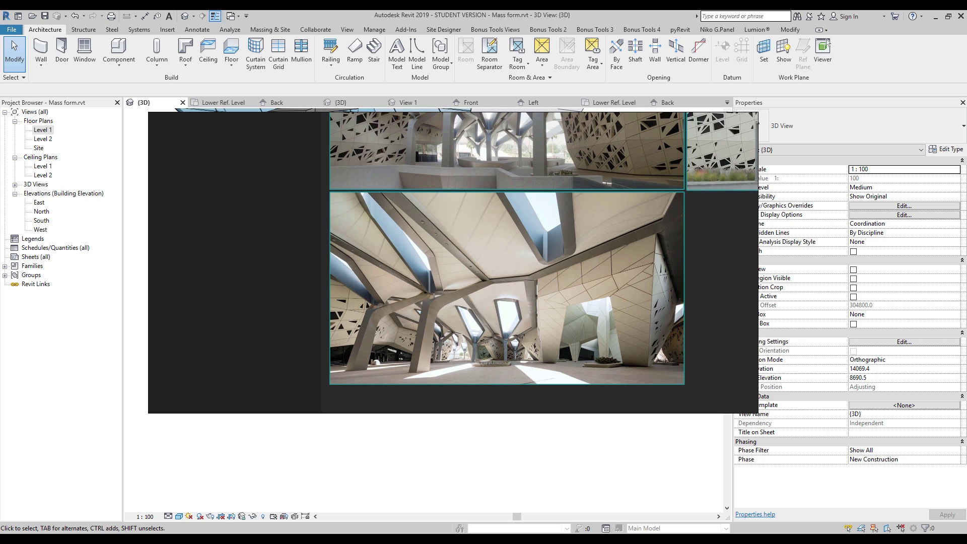
right_click(334, 540)
middle_click_drag(366, 387, 439, 401, "shift")
middle_click_drag(397, 339, 375, 342, "shift")
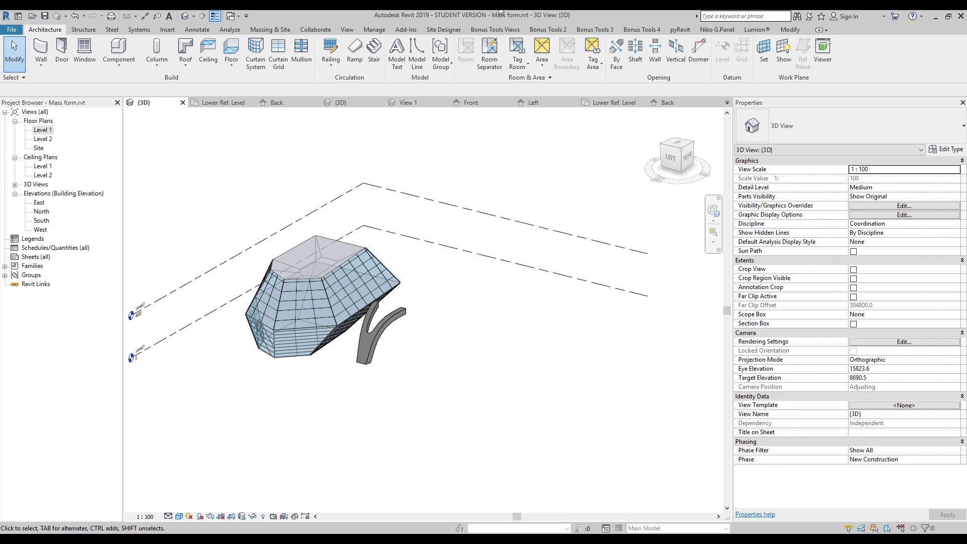
Step: Select the remaining forked column beside the mass
scroll(355, 355, "up", 4)
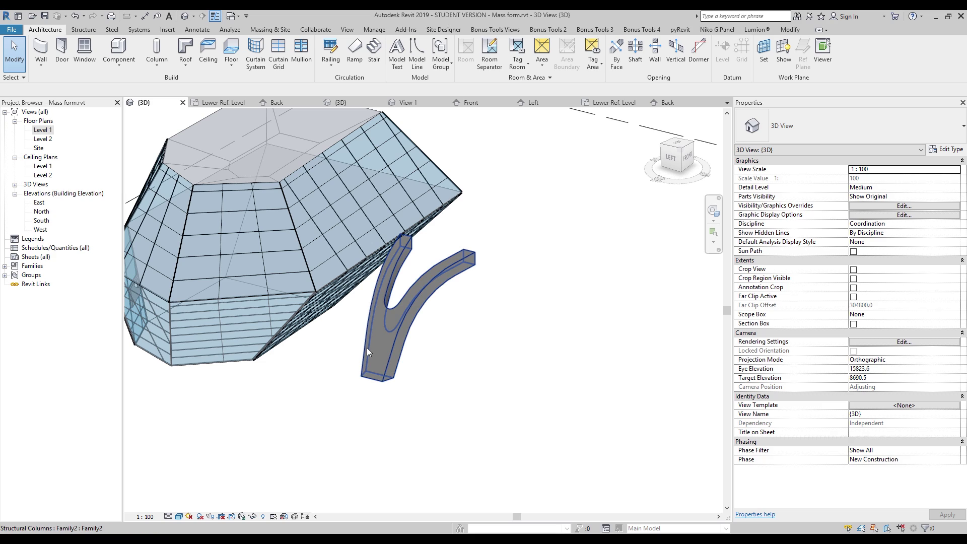
left_click(368, 347)
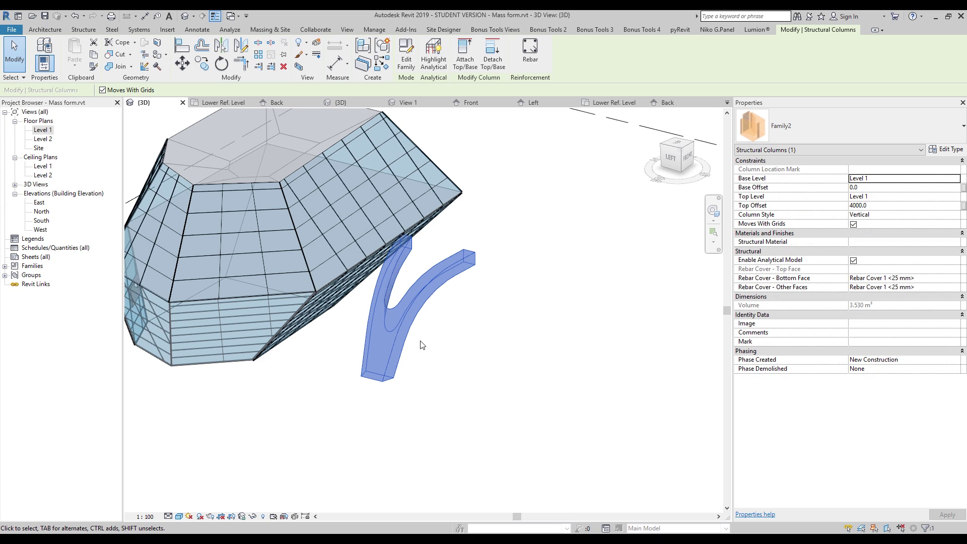